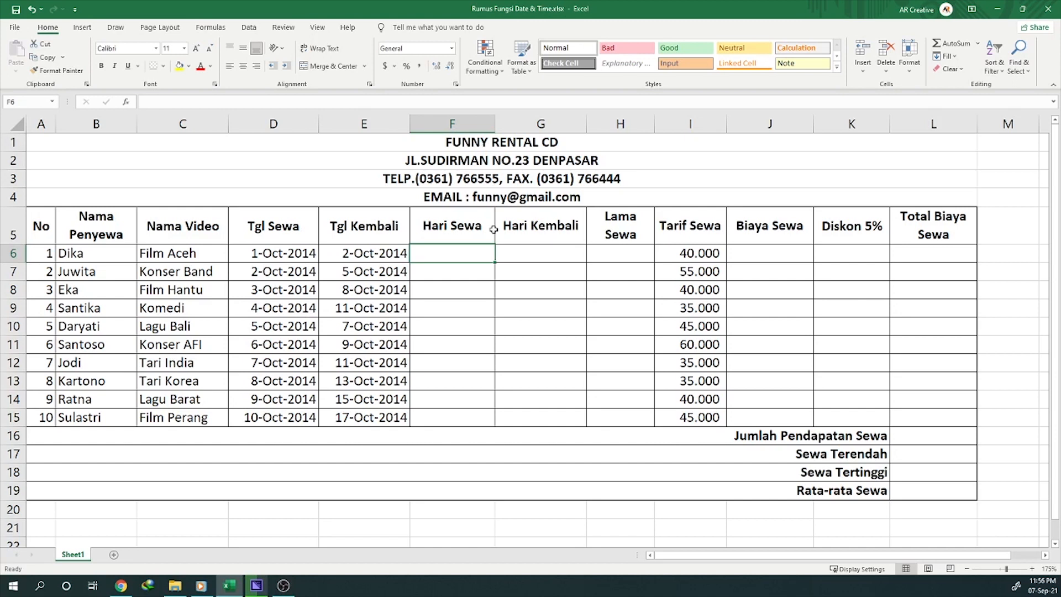
{"action": "left_click", "coordinate": [484, 308]}
{"action": "left_click_drag", "start_coordinate": [467, 254], "coordinate": [596, 420]}
{"action": "left_click_drag", "start_coordinate": [750, 262], "coordinate": [921, 419]}
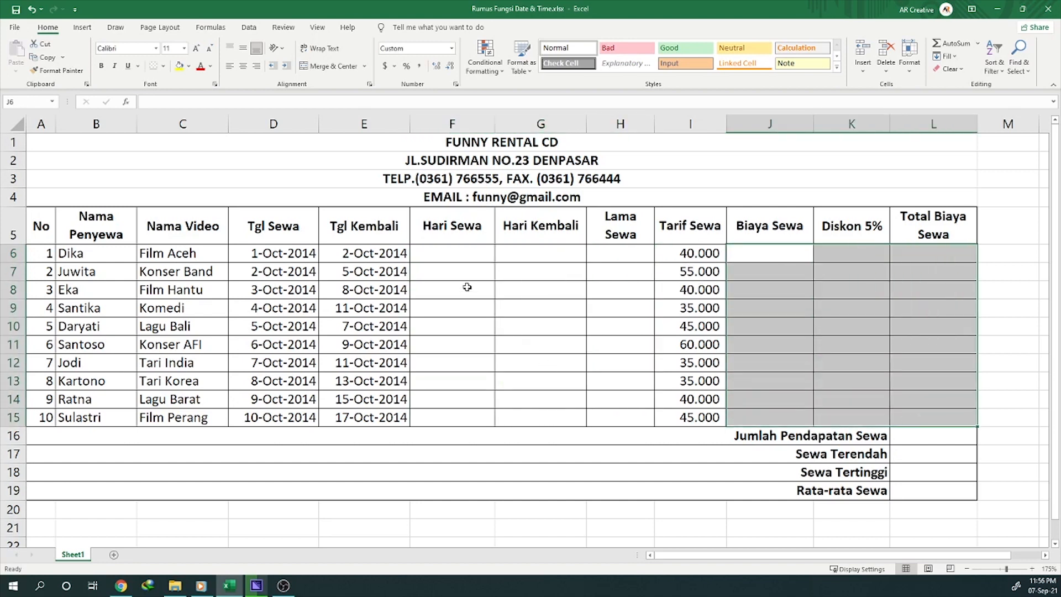
{"action": "left_click", "coordinate": [452, 276]}
{"action": "left_click", "coordinate": [443, 255]}
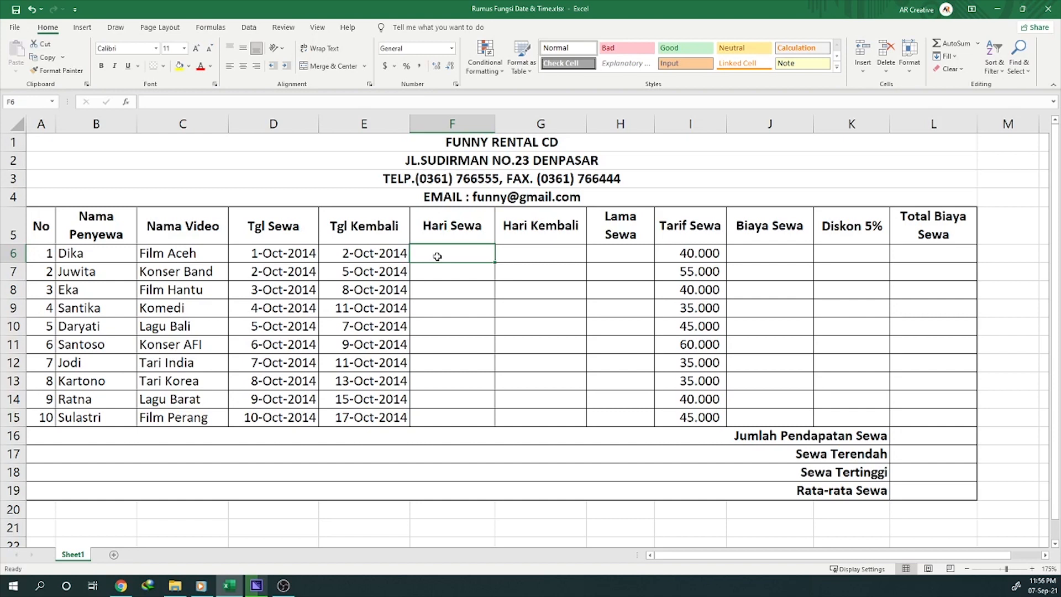
{"action": "left_click", "coordinate": [257, 253]}
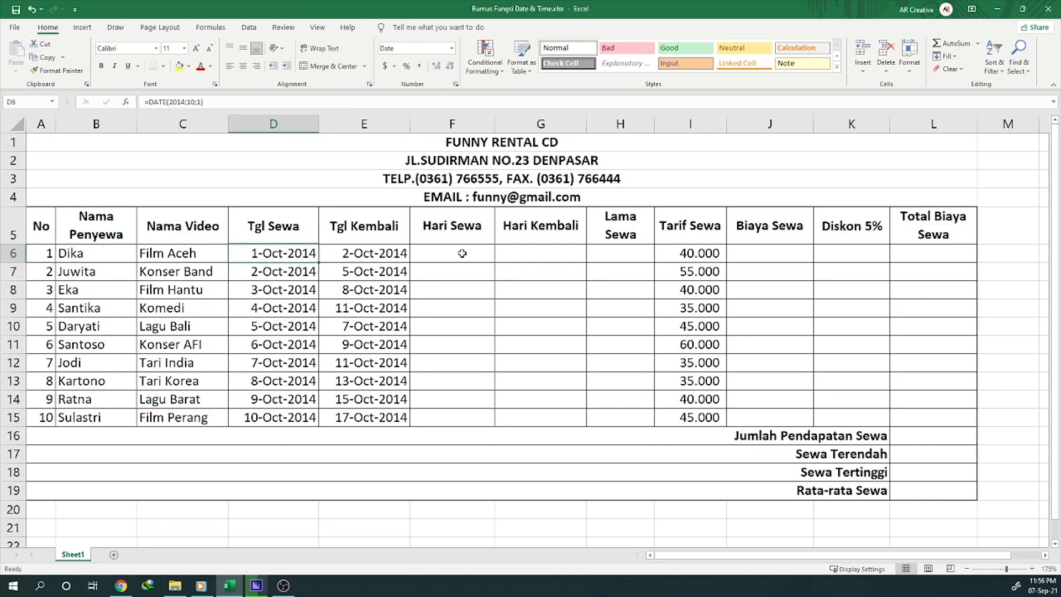
Step: Enter the formula =TEXT(D6;"DDDD") in the first Hari Sewa cell, F6, to return the rental date's weekday name
{"action": "left_click", "coordinate": [462, 253]}
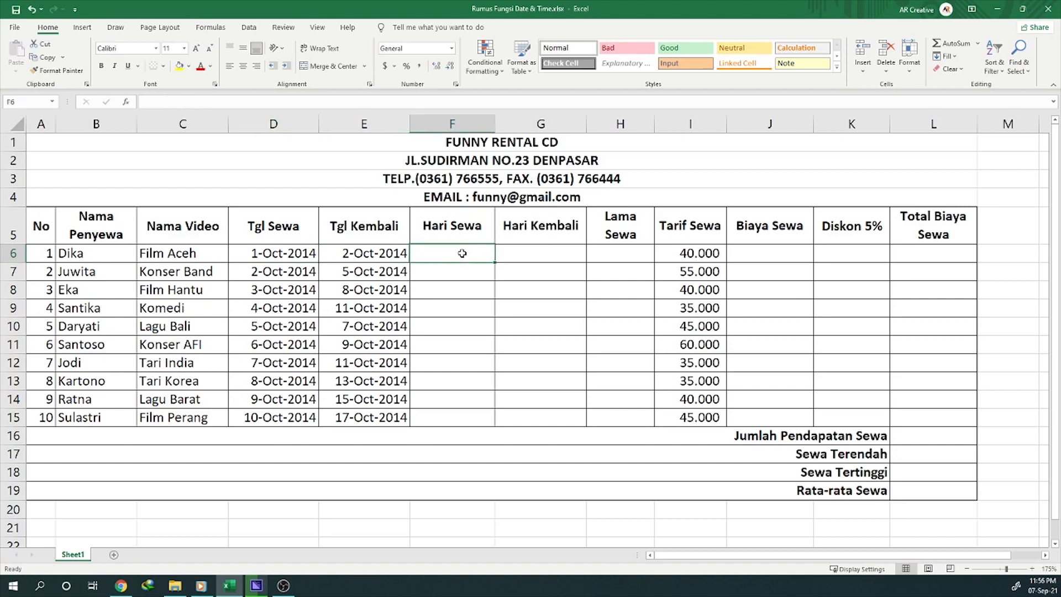
{"action": "type", "text": "="}
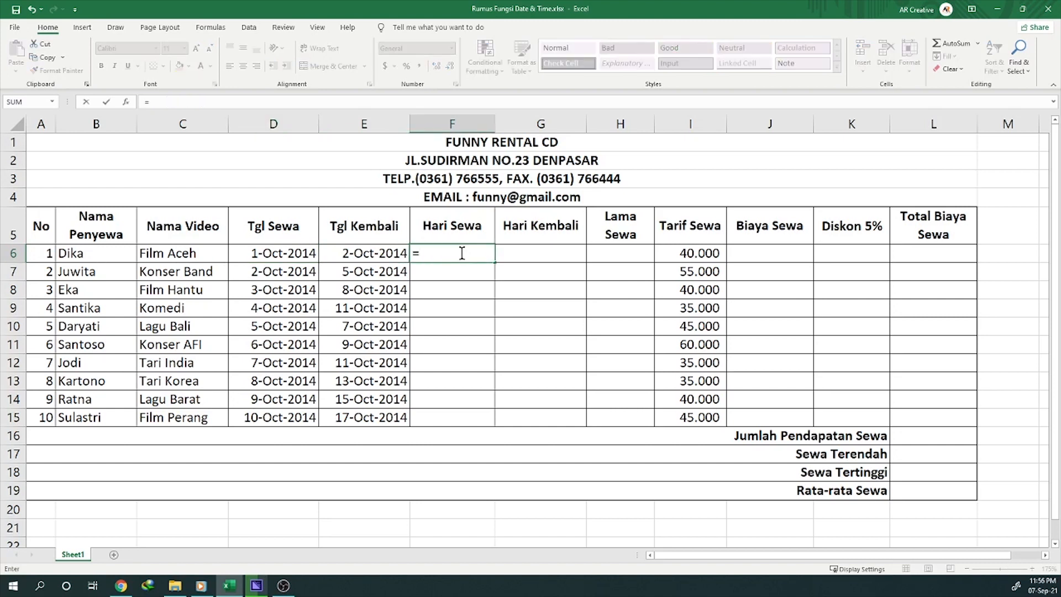
{"action": "type", "text": "TEXT"}
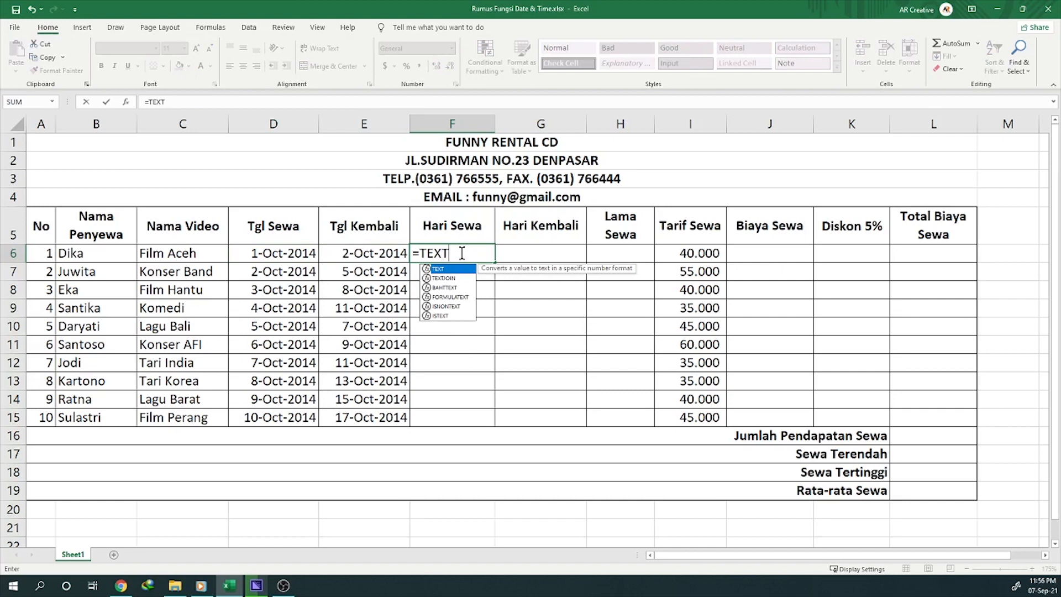
{"action": "type", "text": "("}
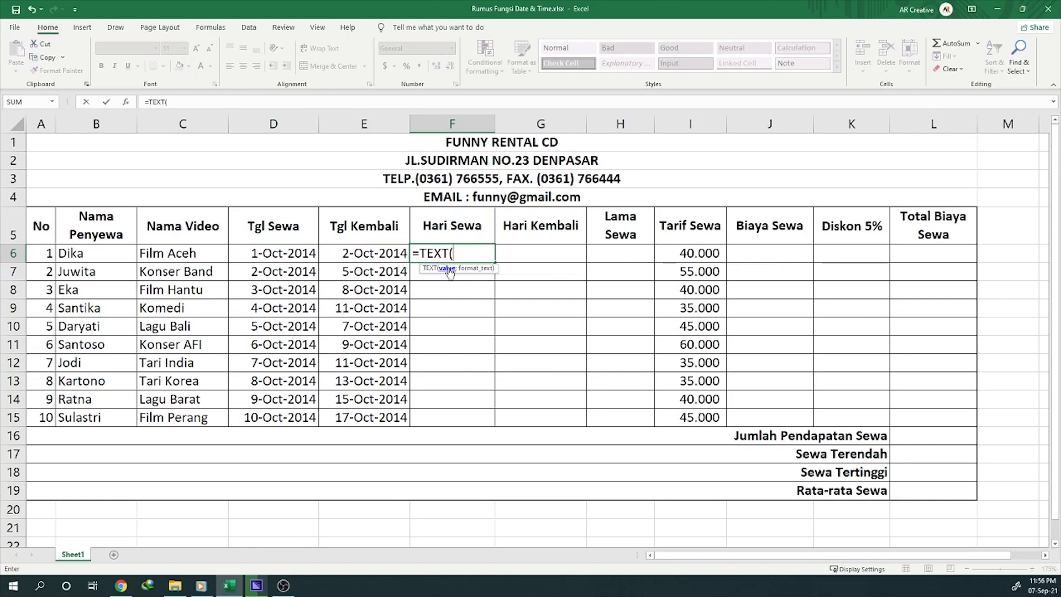
{"action": "left_click", "coordinate": [267, 253]}
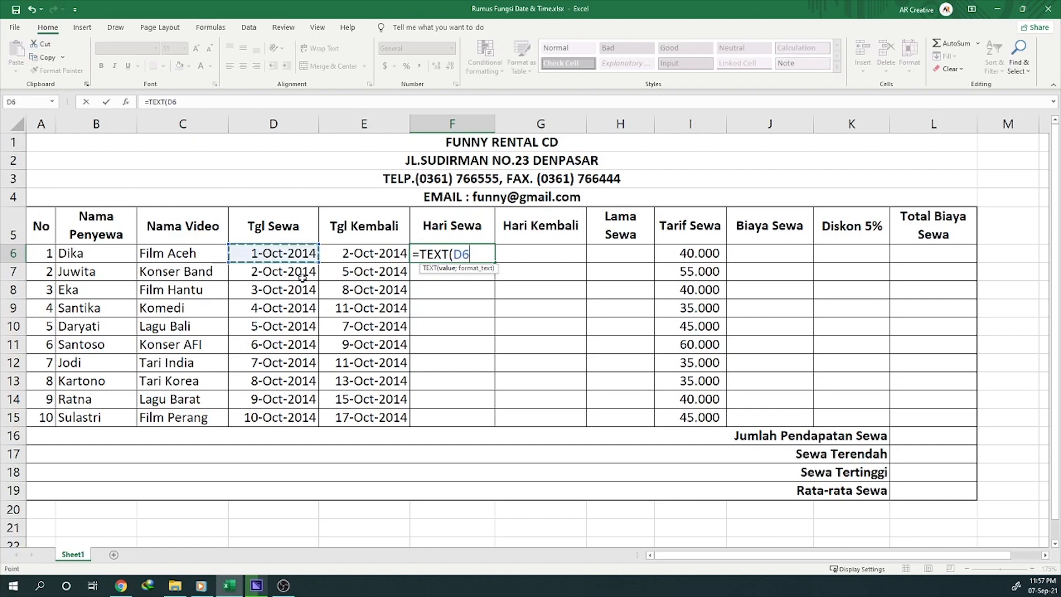
{"action": "type", "text": ";\""}
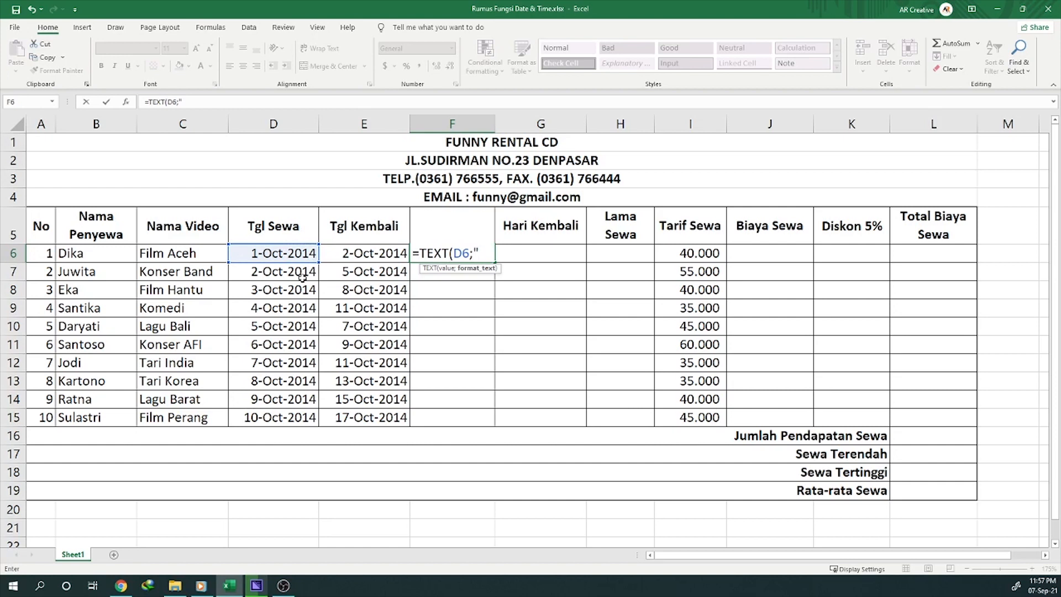
{"action": "type", "text": "DDDD"}
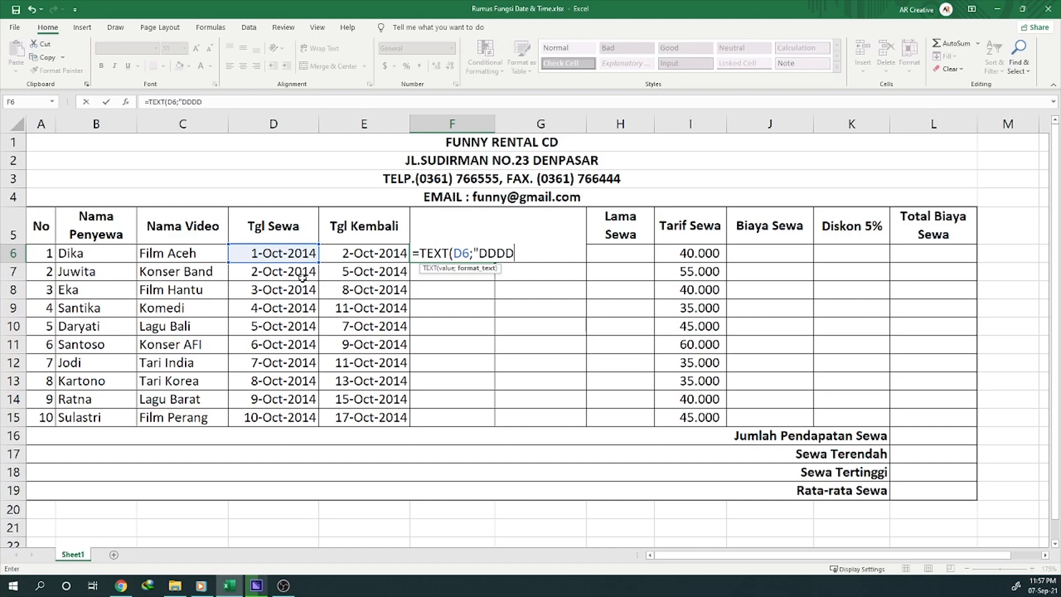
{"action": "type", "text": "\")"}
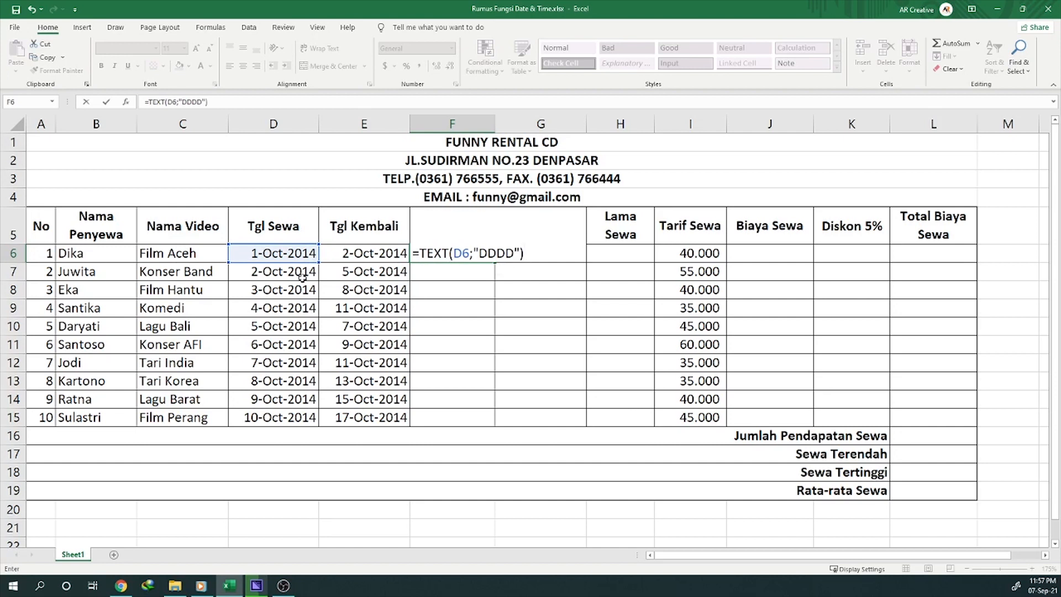
{"action": "key", "text": "Return"}
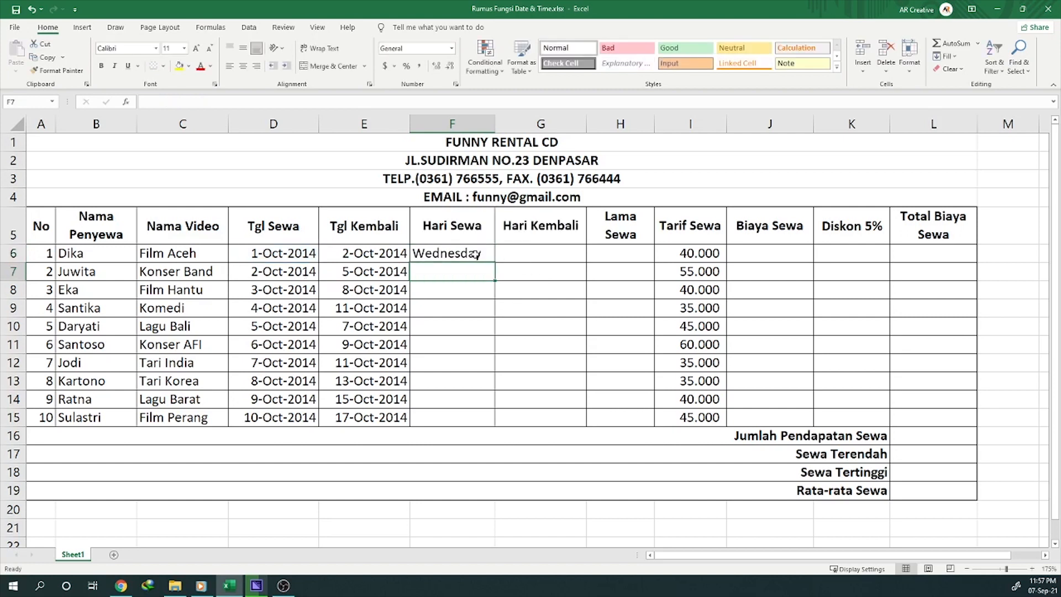
Step: Fill the Hari Sewa formula from F6 down through F15
{"action": "left_click", "coordinate": [445, 254]}
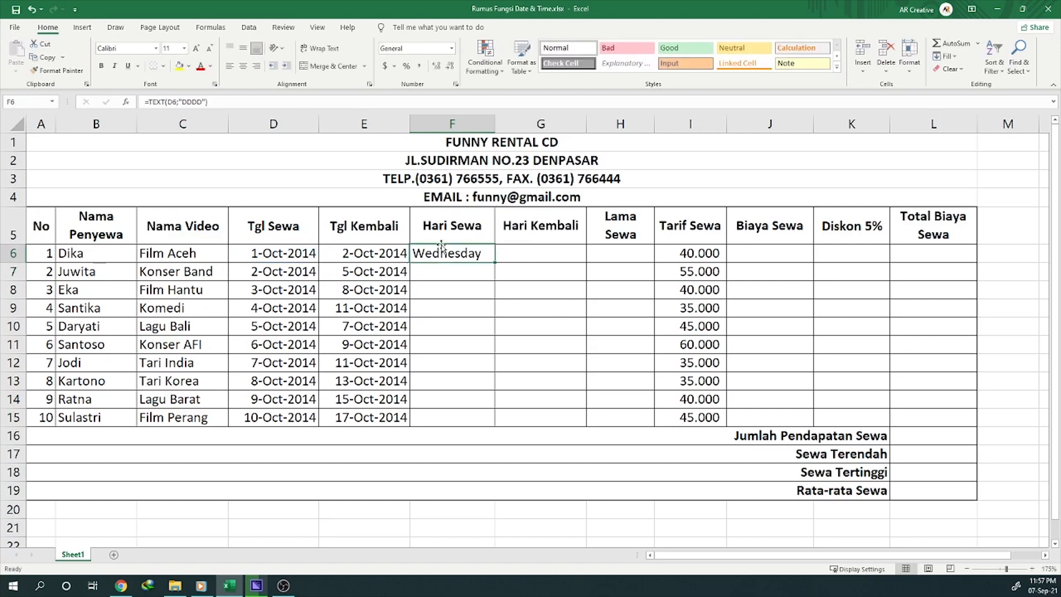
{"action": "left_click", "coordinate": [269, 255]}
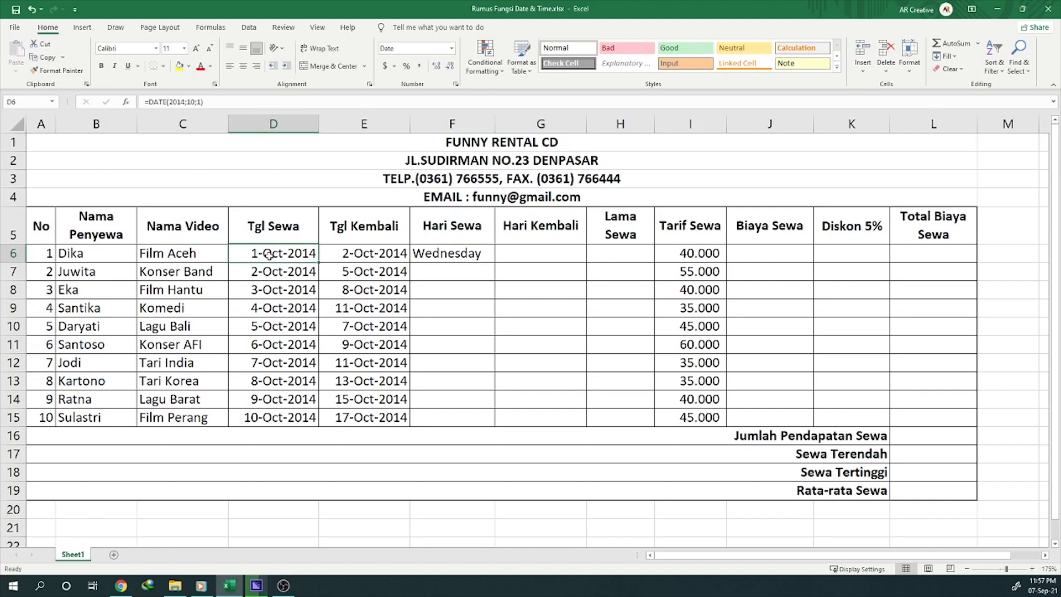
{"action": "left_click", "coordinate": [445, 255]}
{"action": "left_click_drag", "start_coordinate": [453, 270], "coordinate": [456, 414]}
{"action": "left_click", "coordinate": [452, 254]}
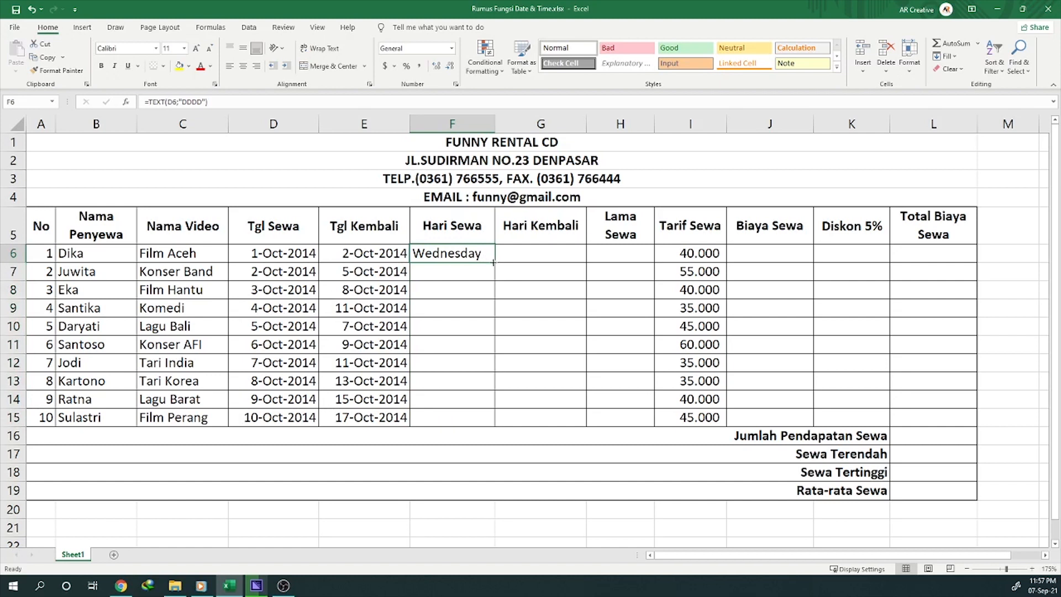
{"action": "left_click_drag", "start_coordinate": [493, 262], "coordinate": [493, 423]}
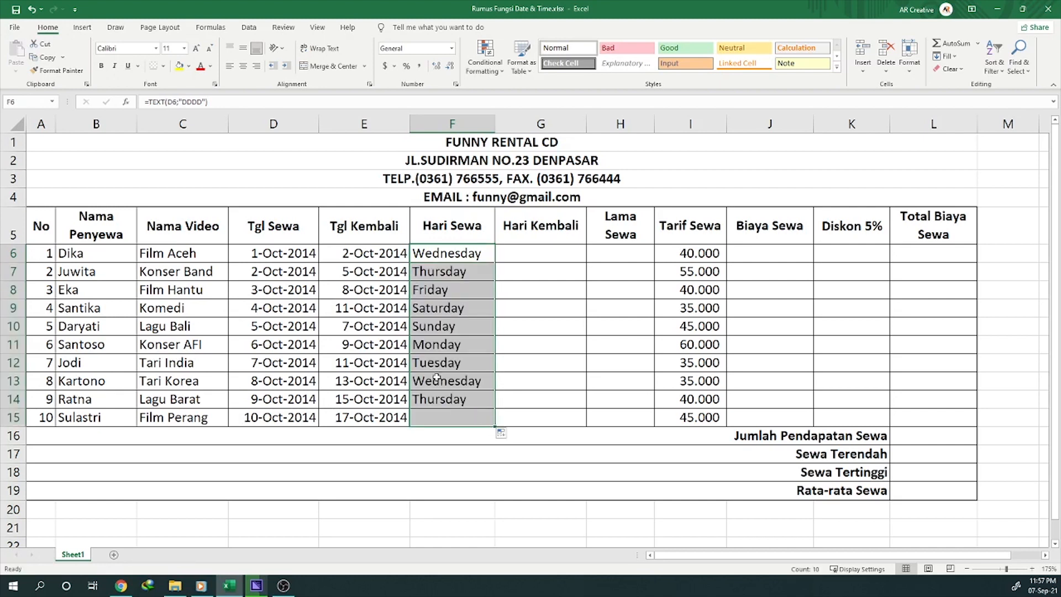
{"action": "left_click", "coordinate": [447, 418]}
{"action": "left_click_drag", "start_coordinate": [438, 255], "coordinate": [452, 417]}
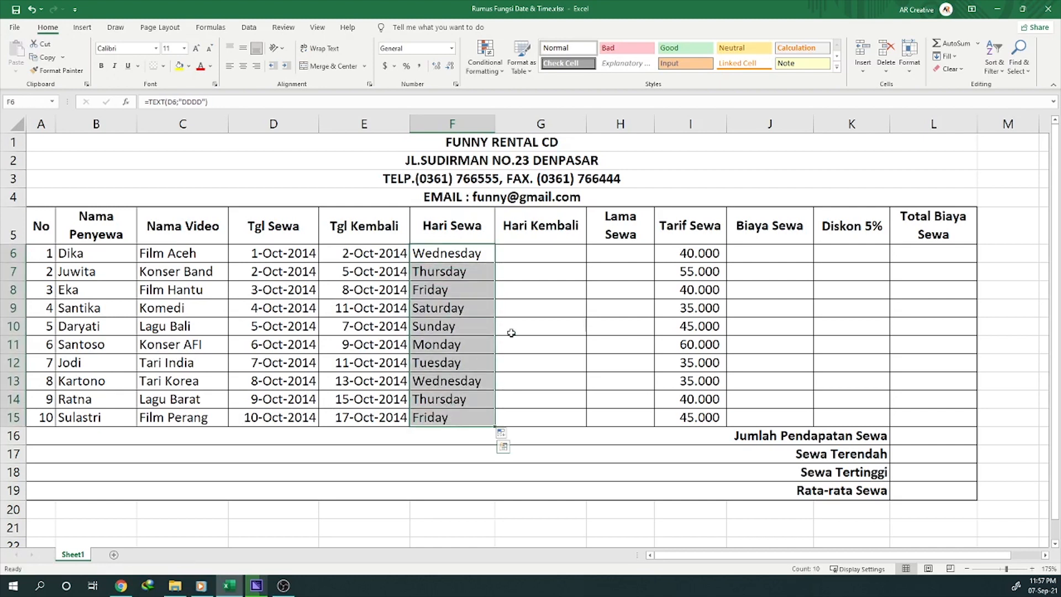
Step: Enter the formula =TEXT(E6;"DDDD") in the first Hari Kembali cell, G6, to return the return date's weekday name
{"action": "left_click", "coordinate": [550, 256]}
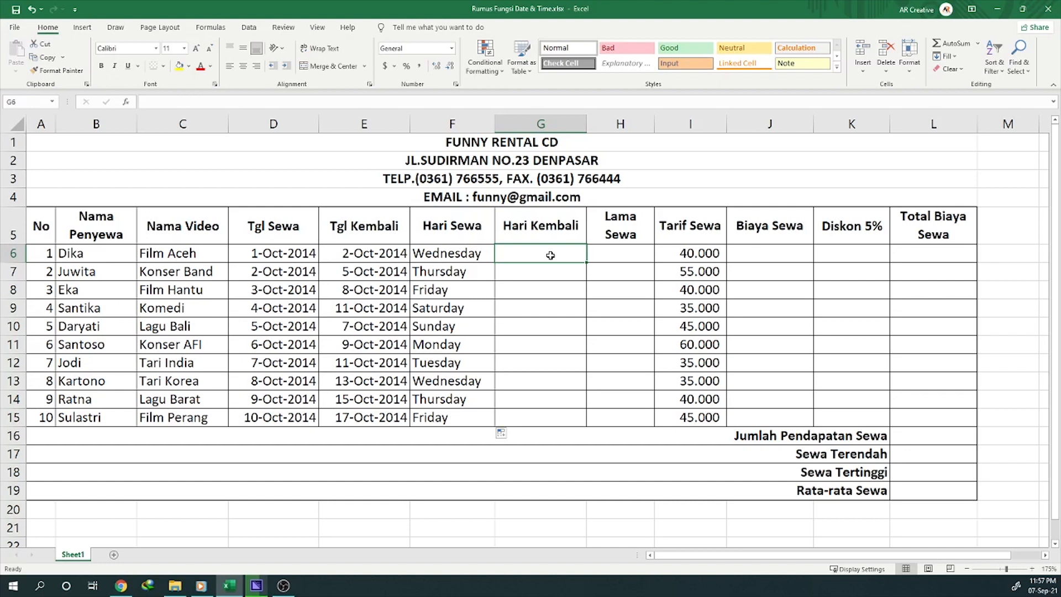
{"action": "type", "text": "="}
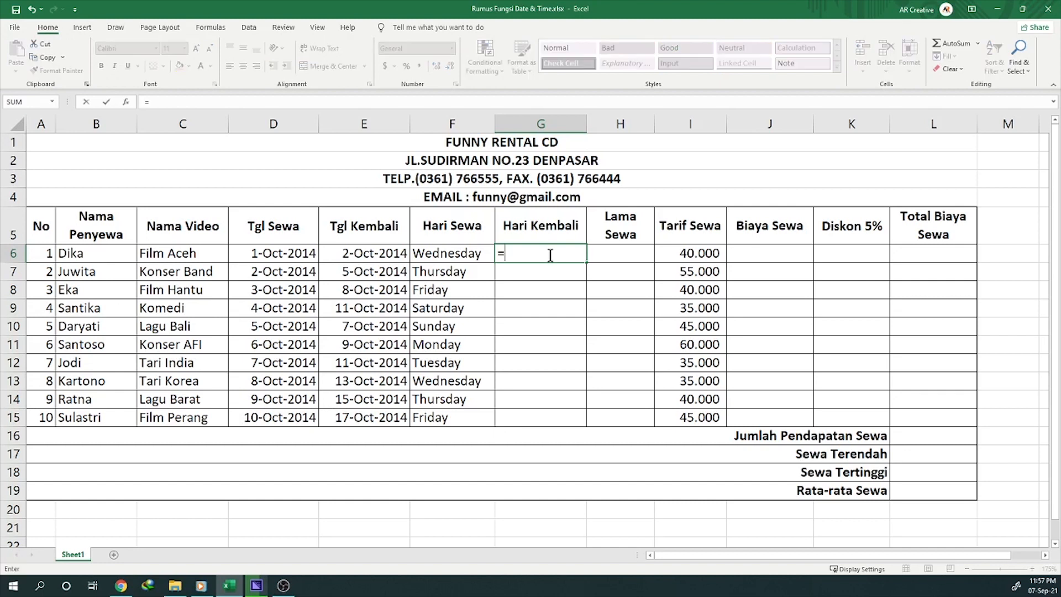
{"action": "type", "text": "TEX"}
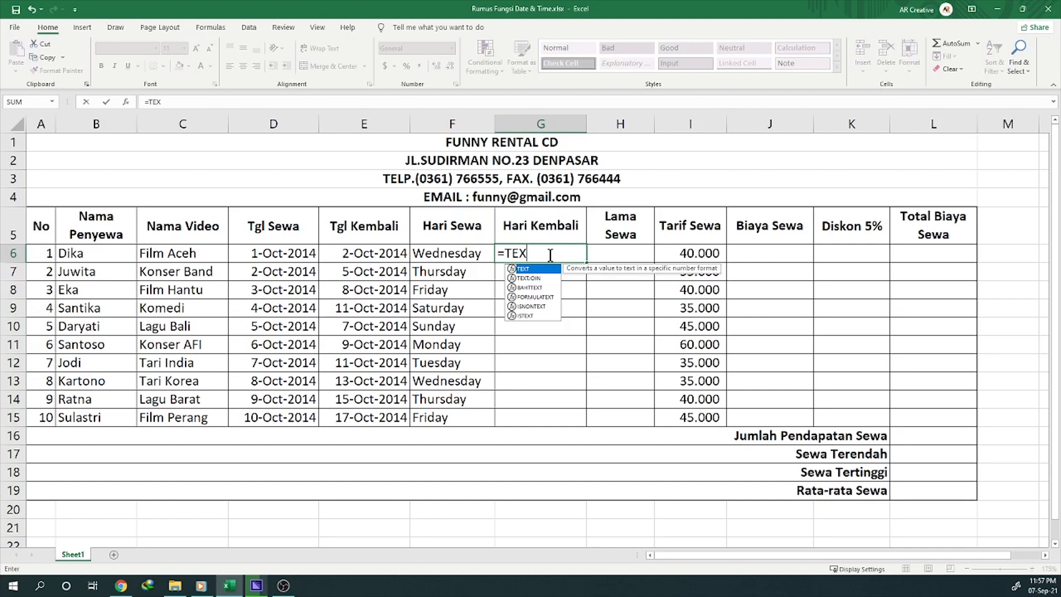
{"action": "type", "text": "T("}
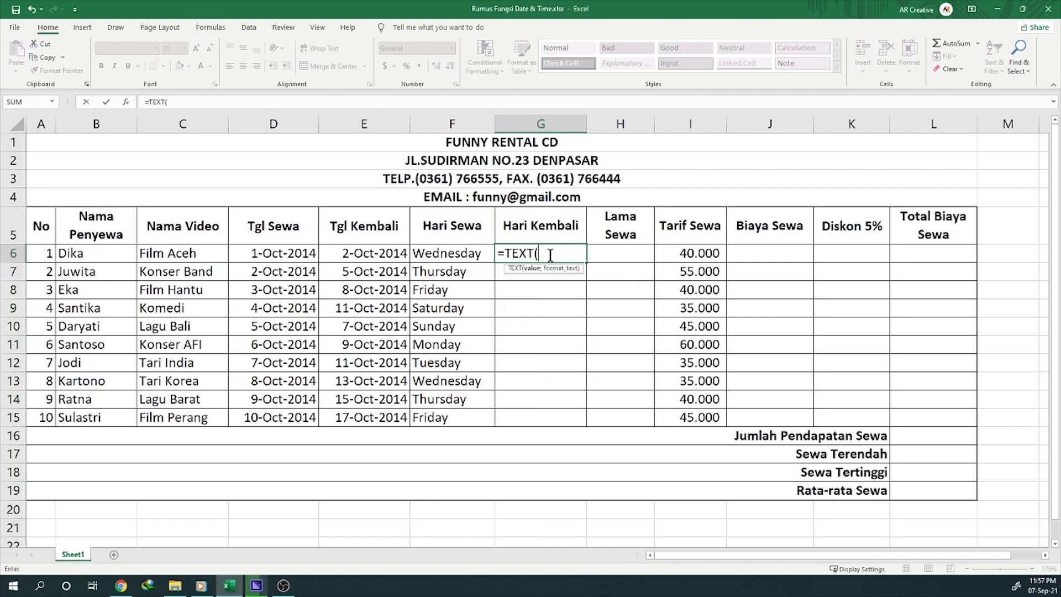
{"action": "left_click", "coordinate": [359, 252]}
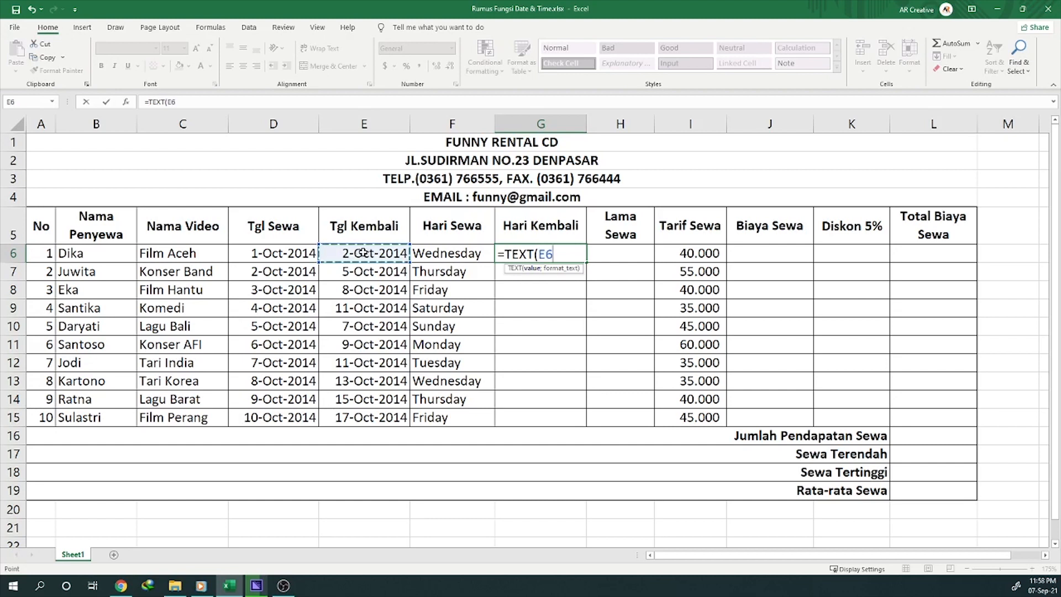
{"action": "type", "text": ";\""}
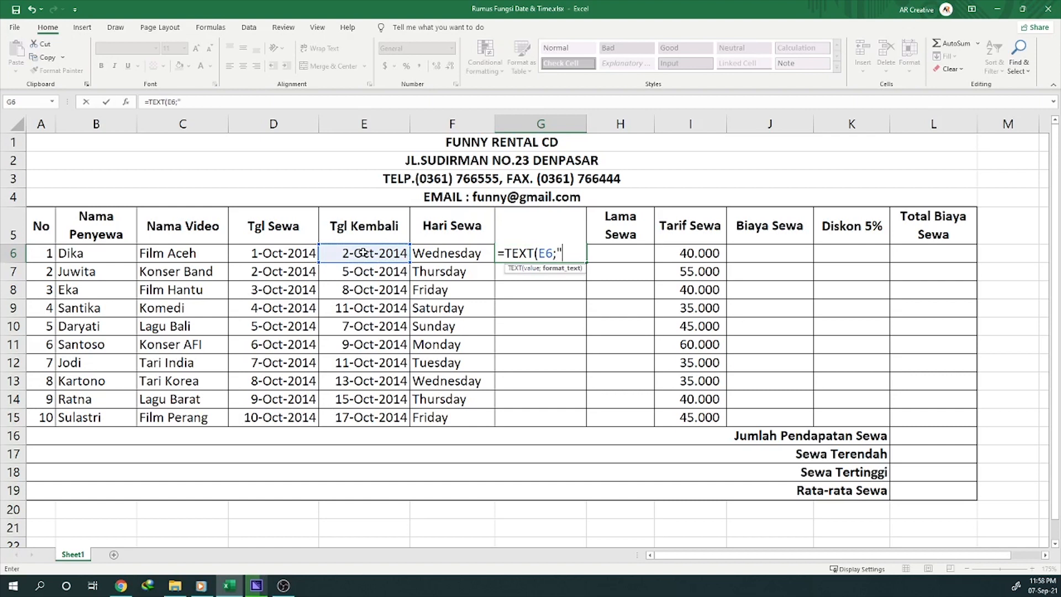
{"action": "type", "text": "DDDD\")"}
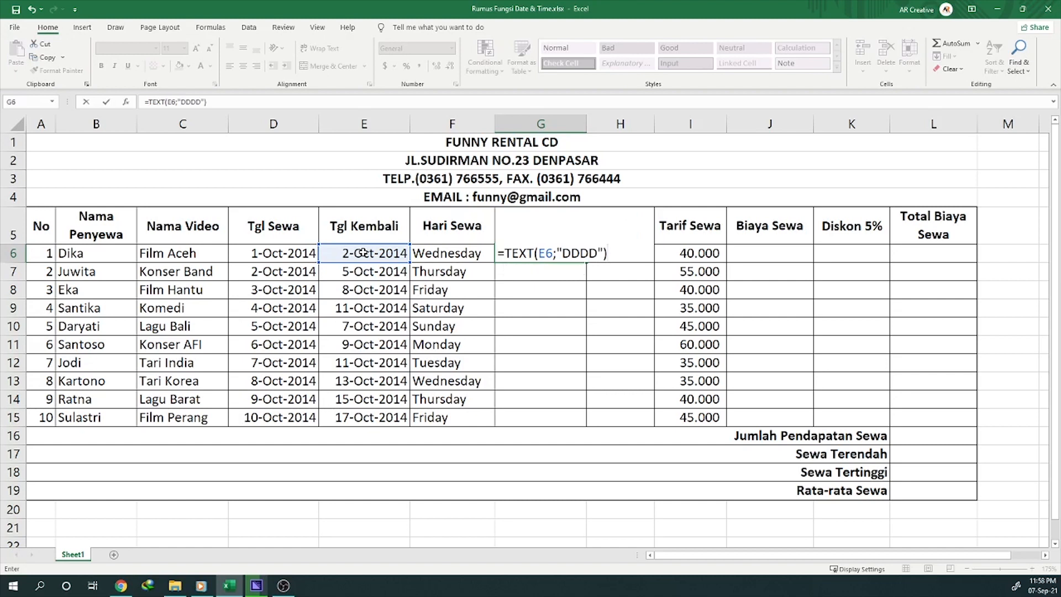
{"action": "key", "text": "Return"}
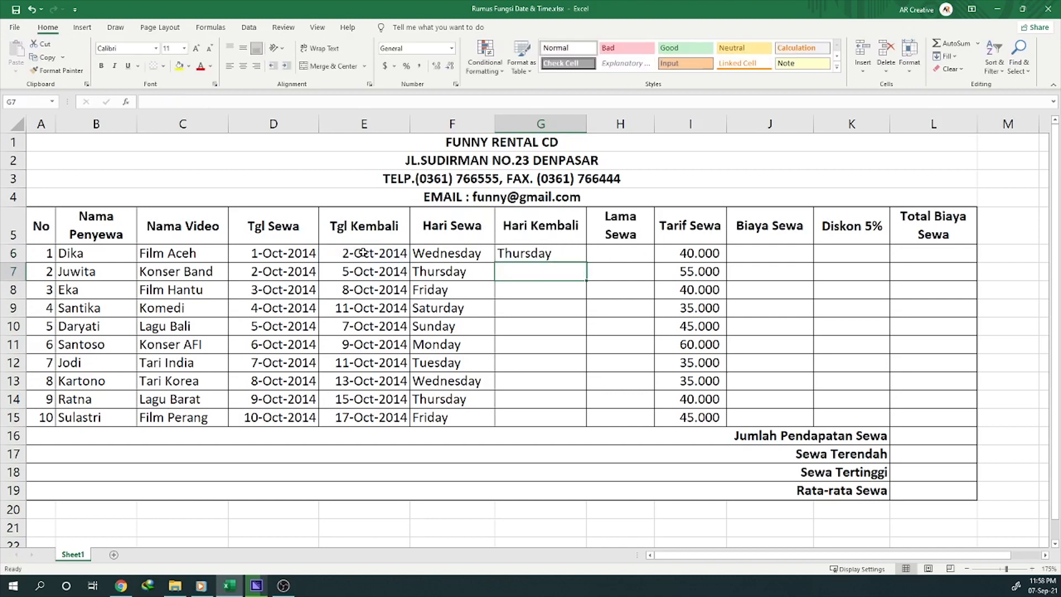
Step: Check the Hari Kembali formula in G6 and fill it down through G15
{"action": "left_click", "coordinate": [550, 254]}
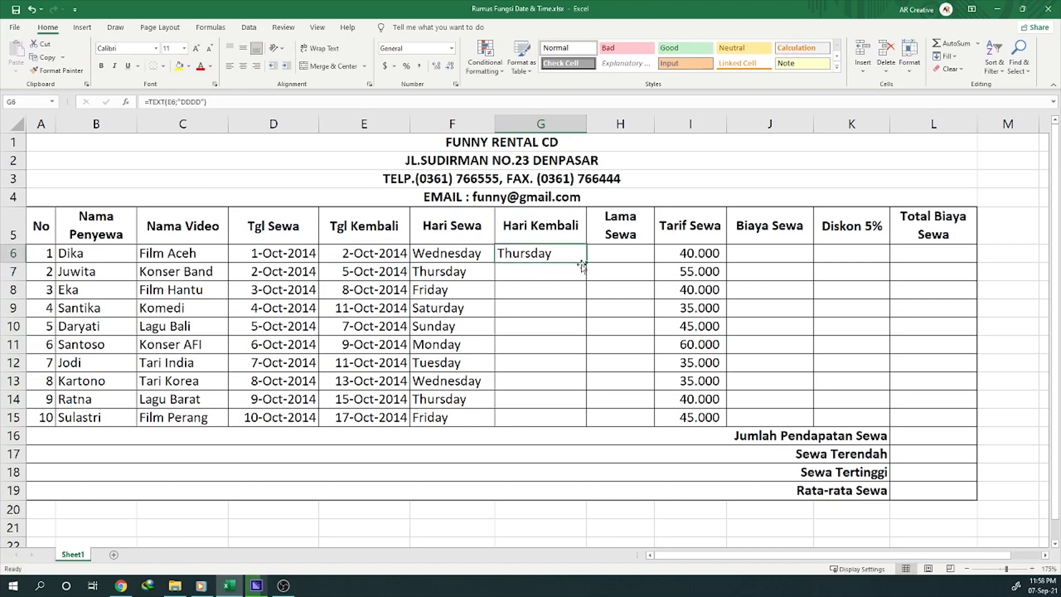
{"action": "double_click", "coordinate": [533, 254]}
{"action": "left_click_drag", "start_coordinate": [499, 253], "coordinate": [527, 253]}
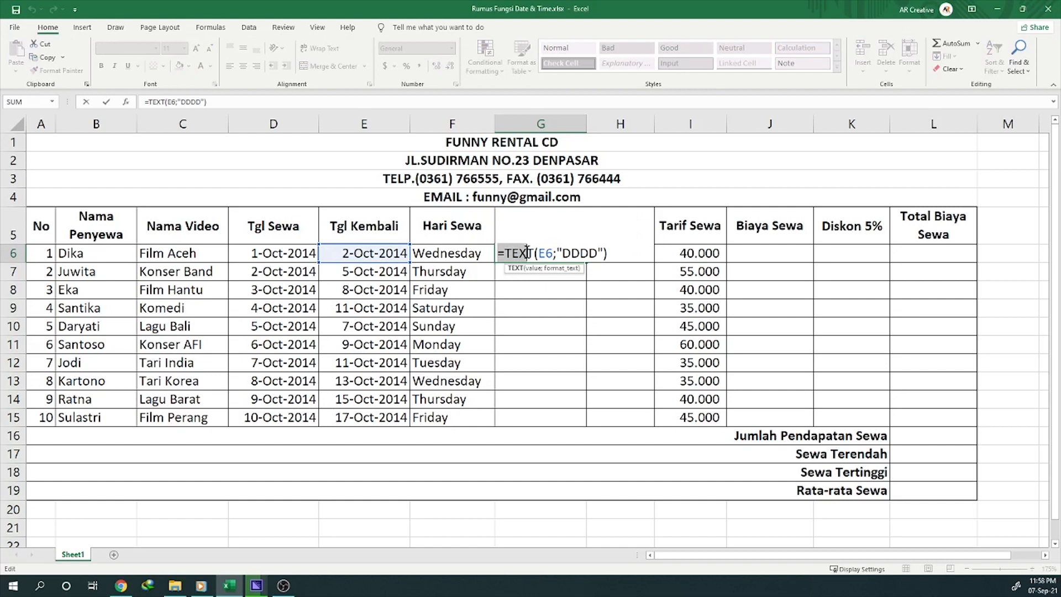
{"action": "key", "text": "Return"}
{"action": "left_click", "coordinate": [528, 252]}
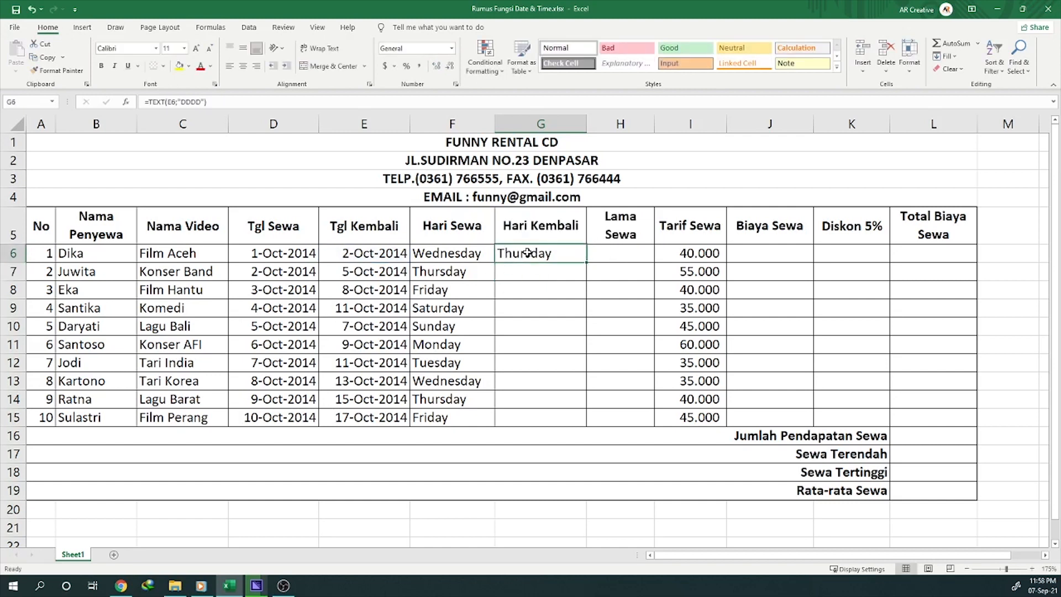
{"action": "left_click_drag", "start_coordinate": [586, 265], "coordinate": [578, 422]}
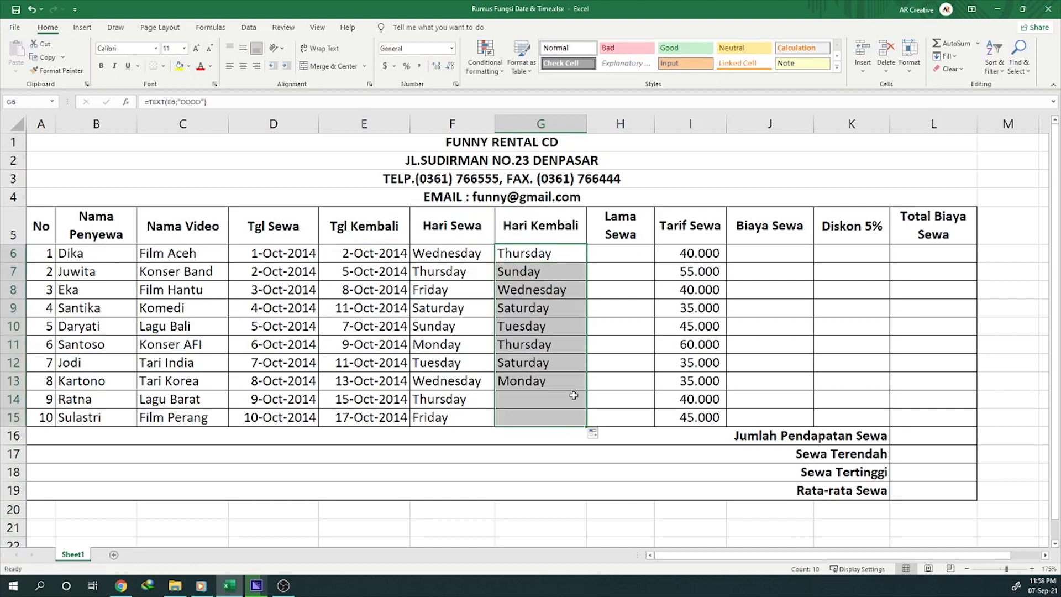
{"action": "left_click", "coordinate": [618, 258]}
{"action": "left_click", "coordinate": [618, 226]}
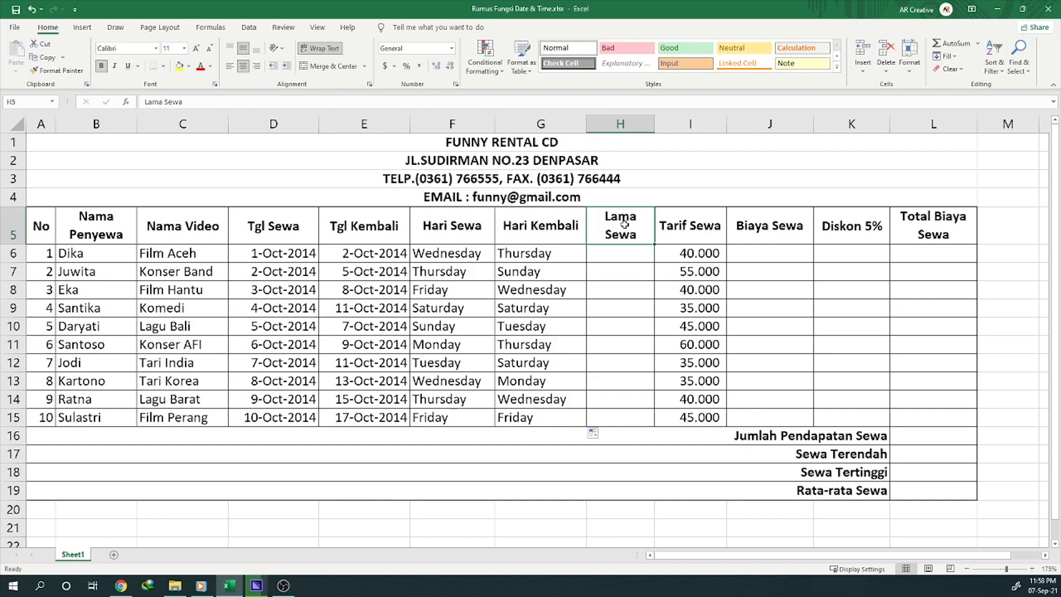
{"action": "left_click", "coordinate": [532, 144]}
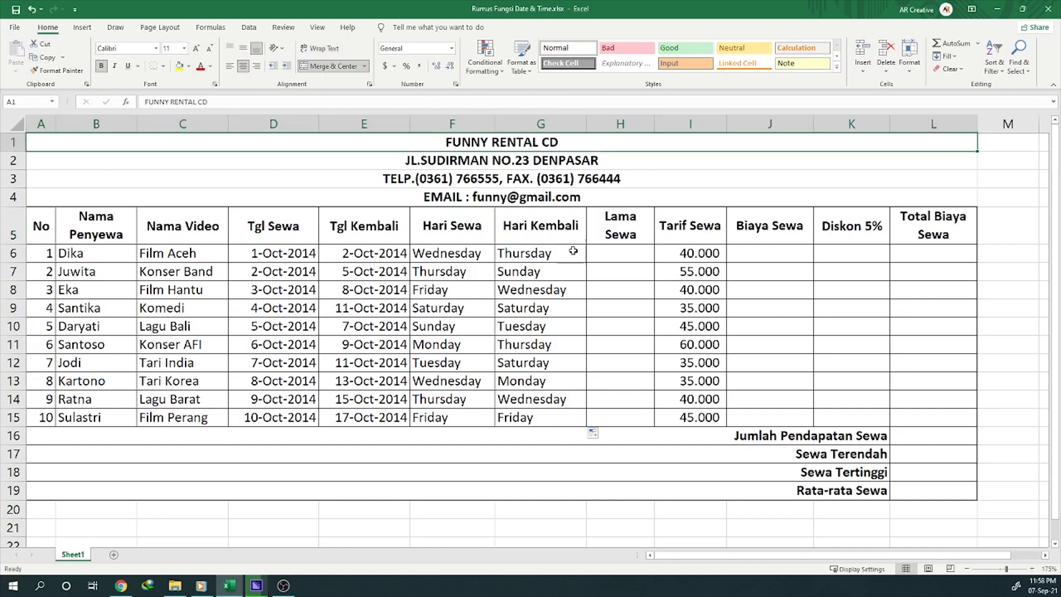
Step: Enter the formula =E6-D6 in the first Lama Sewa cell, H6, to calculate the rental duration
{"action": "left_click", "coordinate": [613, 253]}
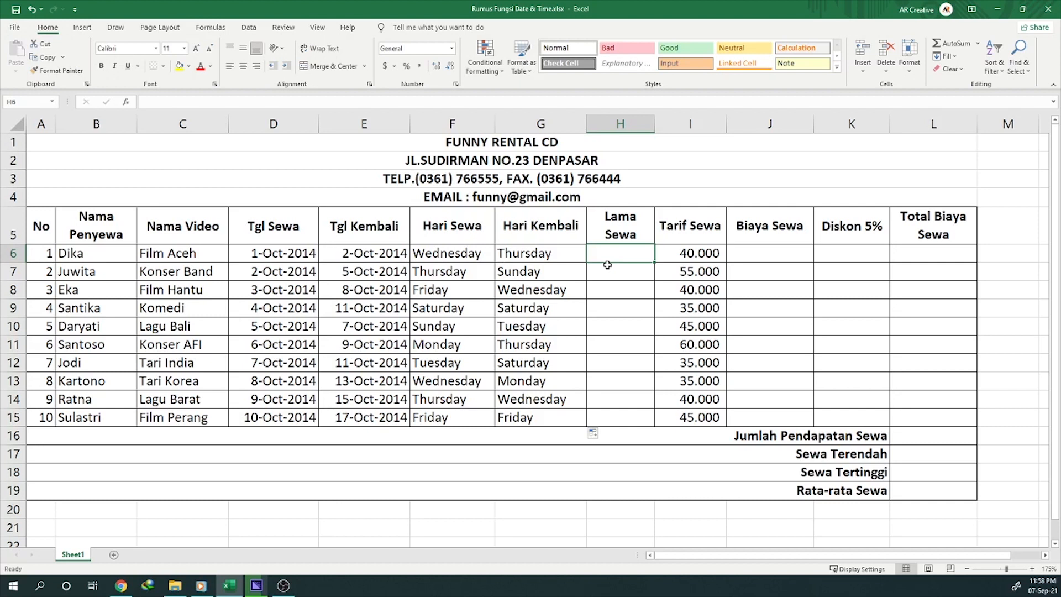
{"action": "type", "text": "="}
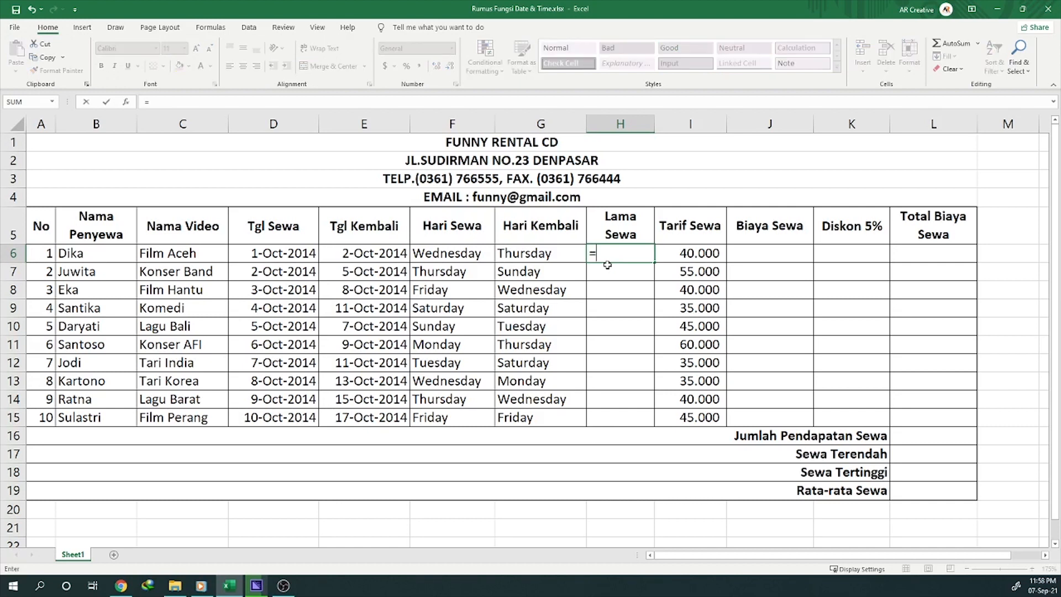
{"action": "left_click", "coordinate": [351, 253]}
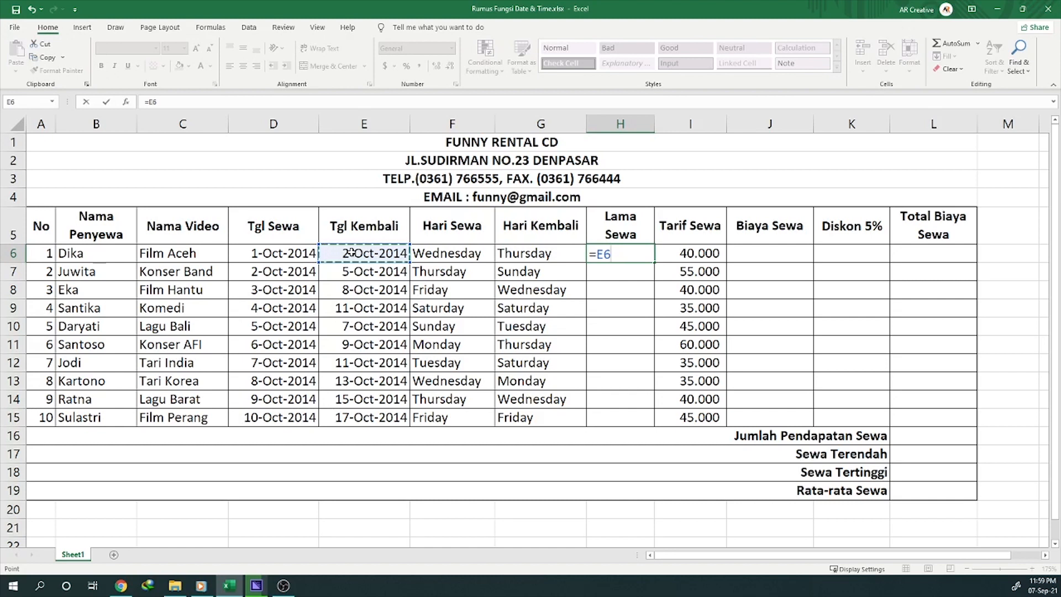
{"action": "type", "text": "-"}
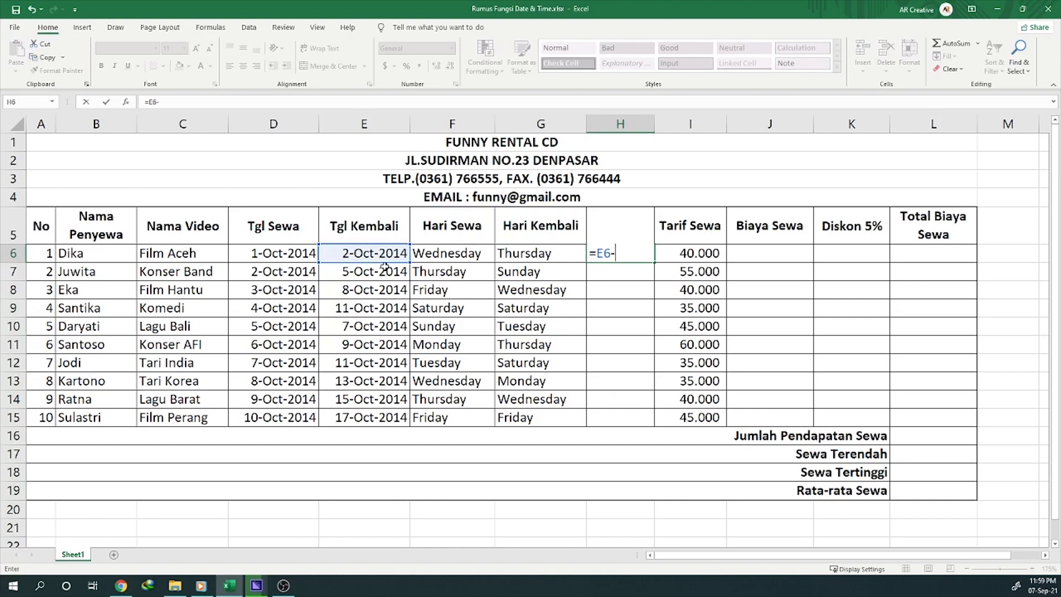
{"action": "left_click", "coordinate": [255, 253]}
{"action": "key", "text": "Return"}
{"action": "key", "text": "Up"}
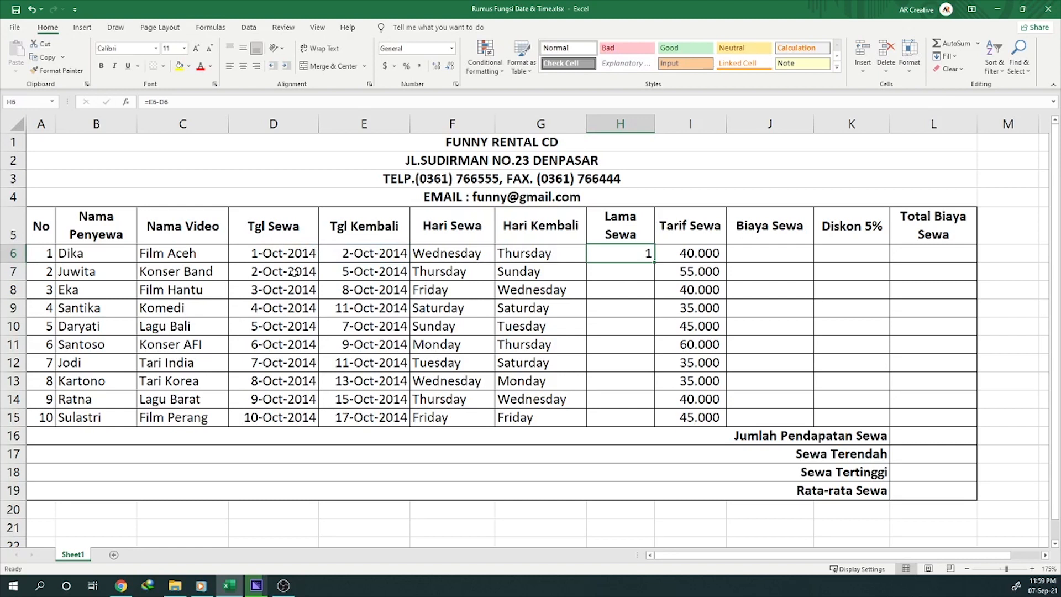
Step: Fill the Lama Sewa formula from H6 down through H15
{"action": "key", "text": "Left"}
{"action": "key", "text": "Left"}
{"action": "key", "text": "Left"}
{"action": "key", "text": "Left"}
{"action": "key", "text": "Left"}
{"action": "key", "text": "Left"}
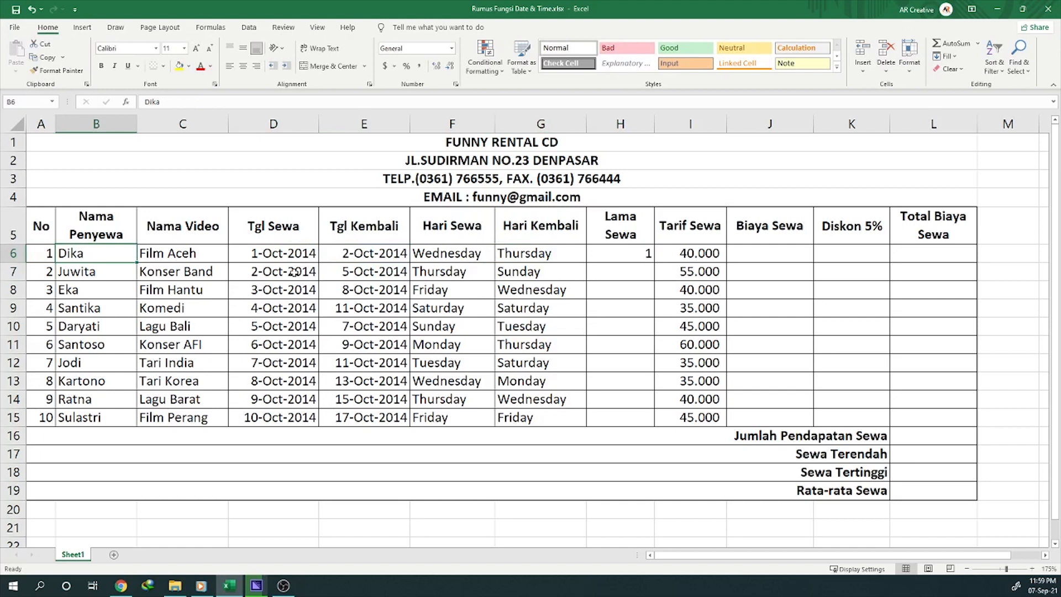
{"action": "key", "text": "Right"}
{"action": "key", "text": "Right"}
{"action": "key", "text": "Right"}
{"action": "key", "text": "Right"}
{"action": "key", "text": "Right"}
{"action": "key", "text": "Right"}
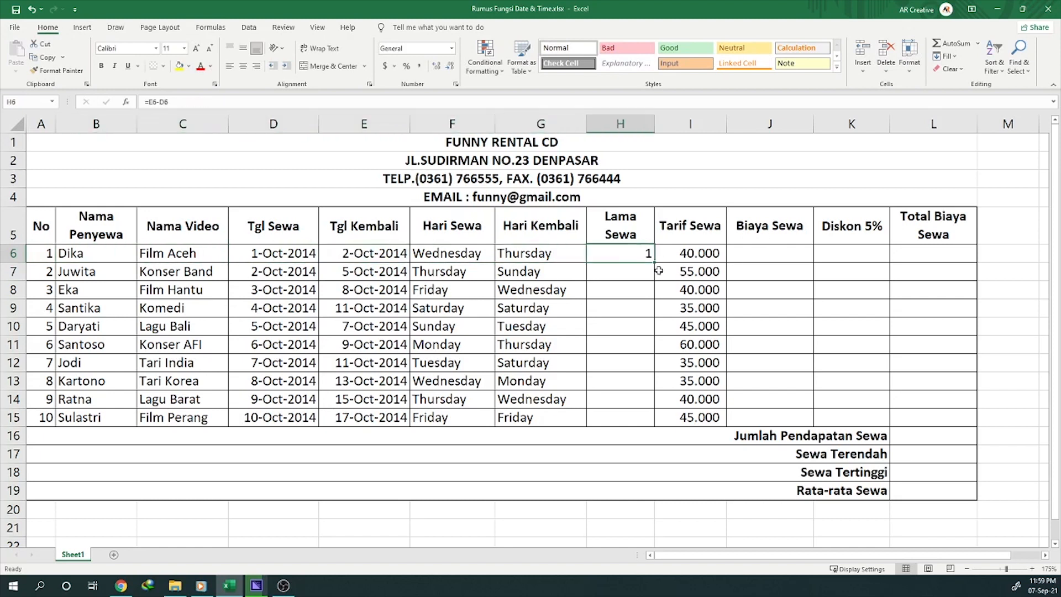
{"action": "left_click_drag", "start_coordinate": [654, 262], "coordinate": [647, 422]}
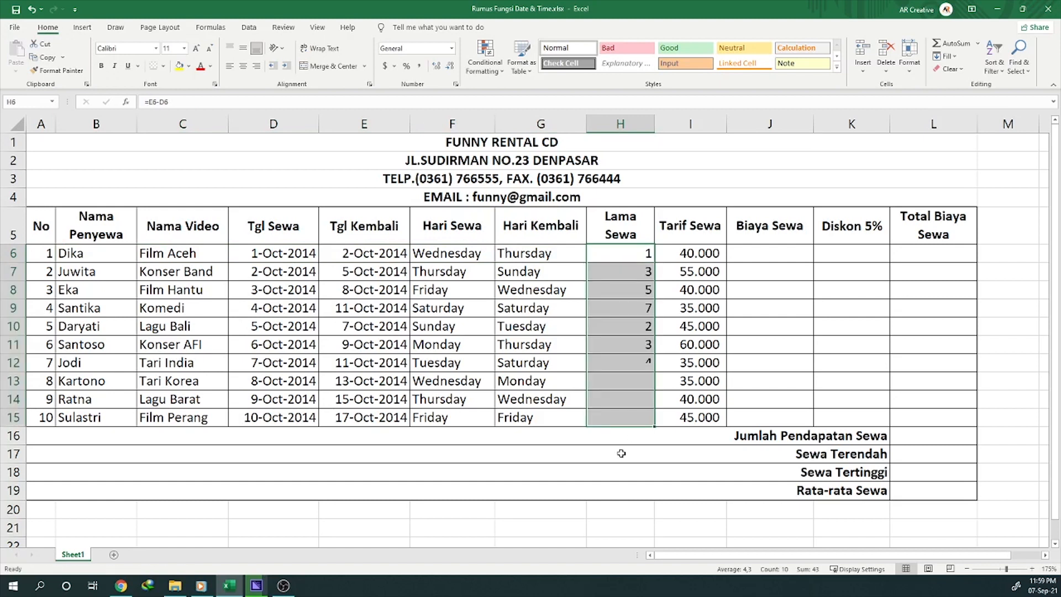
{"action": "left_click", "coordinate": [617, 327]}
{"action": "left_click_drag", "start_coordinate": [620, 254], "coordinate": [629, 413]}
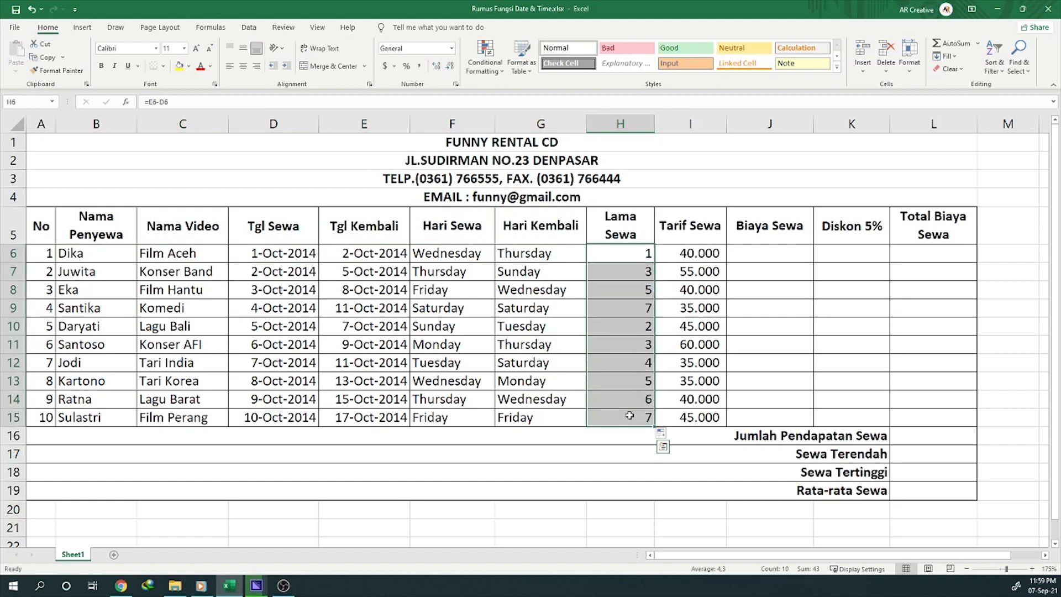
Step: Enter the formula =H6*I6 in the first Biaya Sewa cell, J6, and fill it down through J15
{"action": "left_click", "coordinate": [764, 255]}
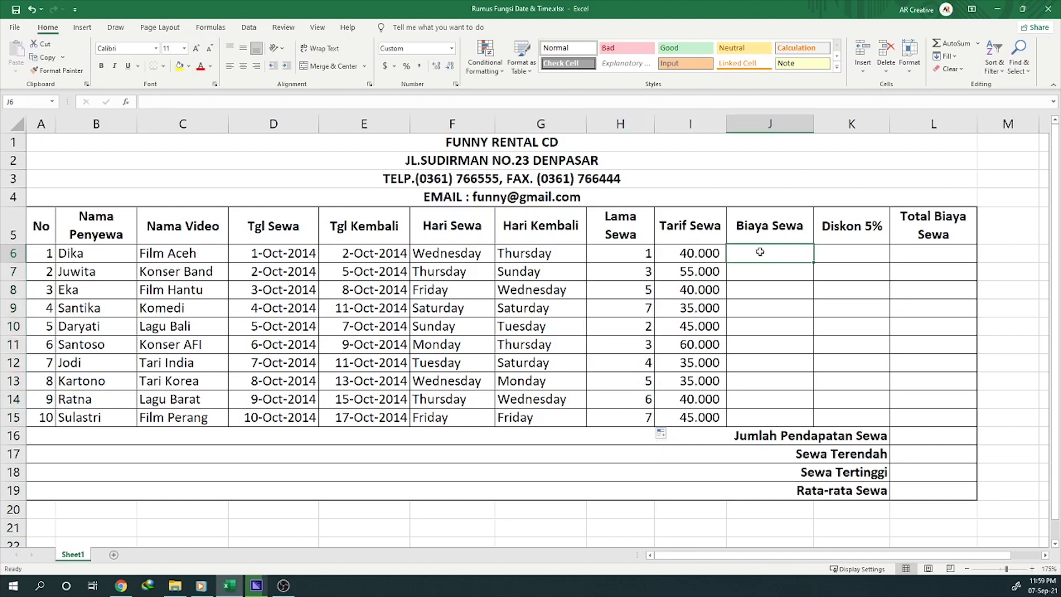
{"action": "left_click", "coordinate": [619, 257]}
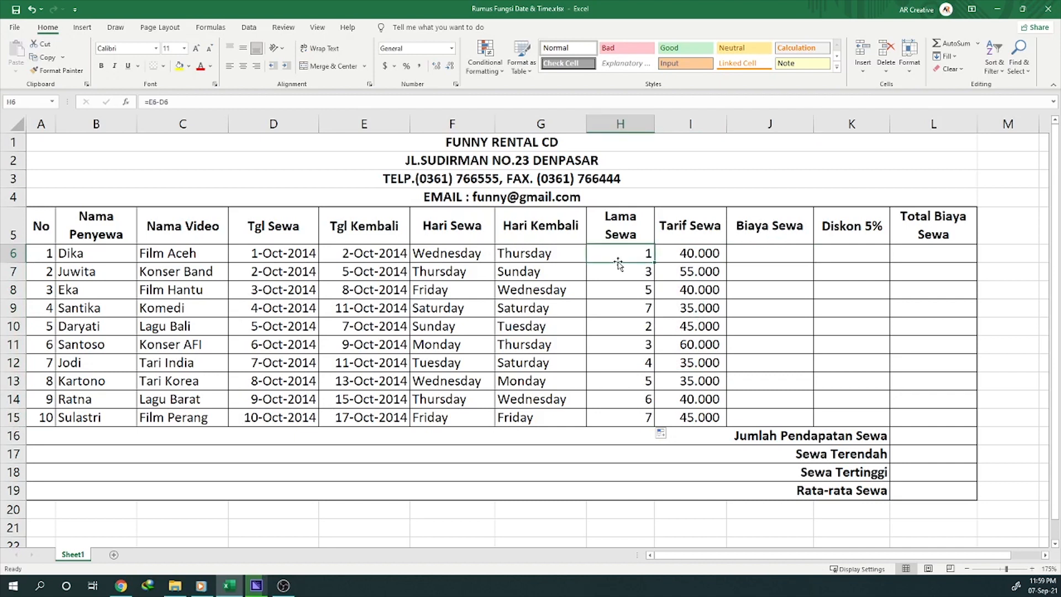
{"action": "left_click", "coordinate": [690, 254]}
{"action": "left_click", "coordinate": [764, 253]}
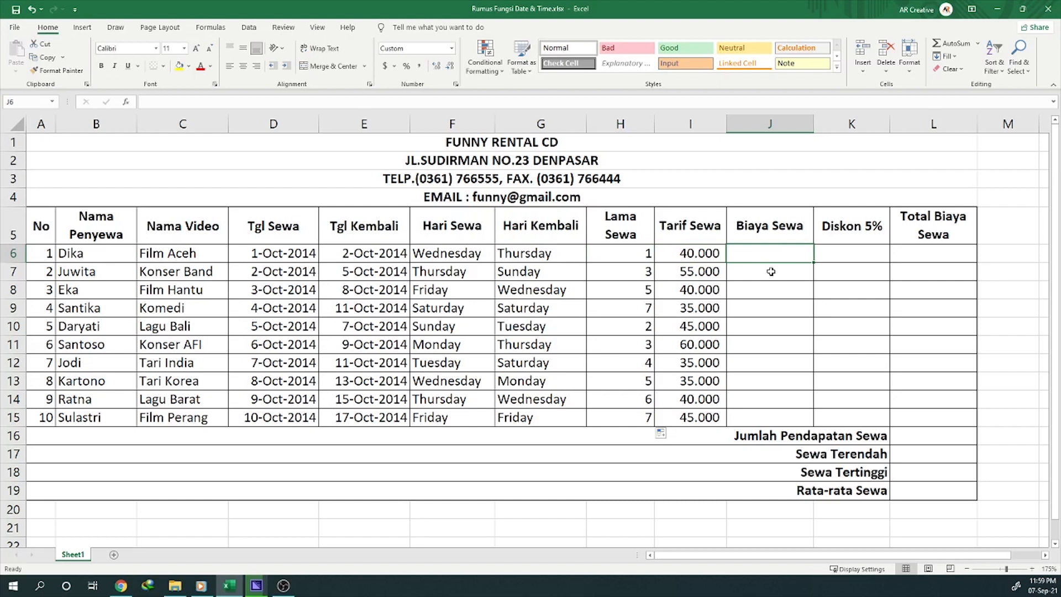
{"action": "type", "text": "="}
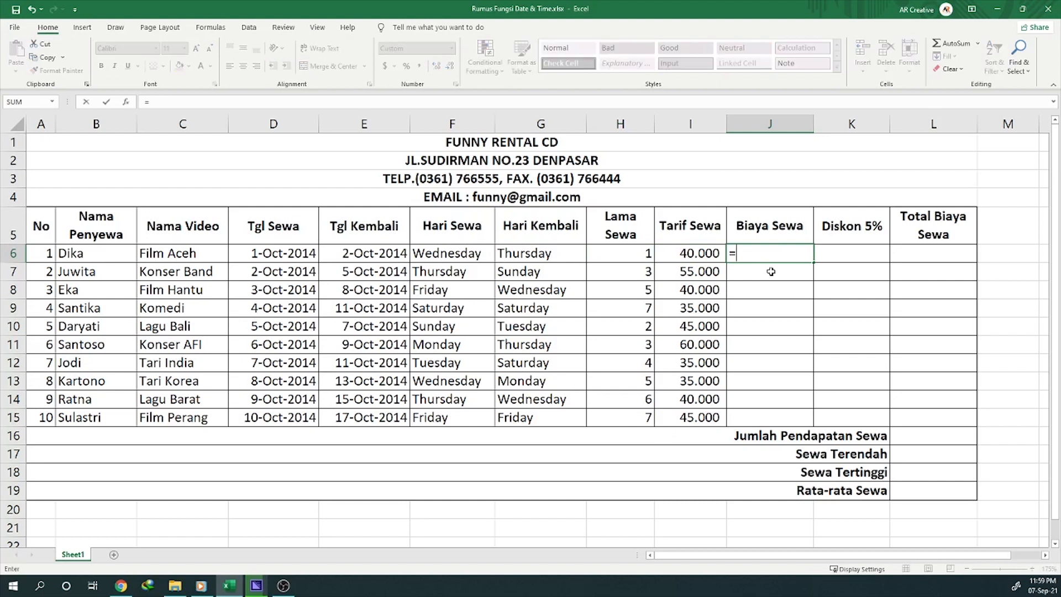
{"action": "left_click", "coordinate": [614, 252]}
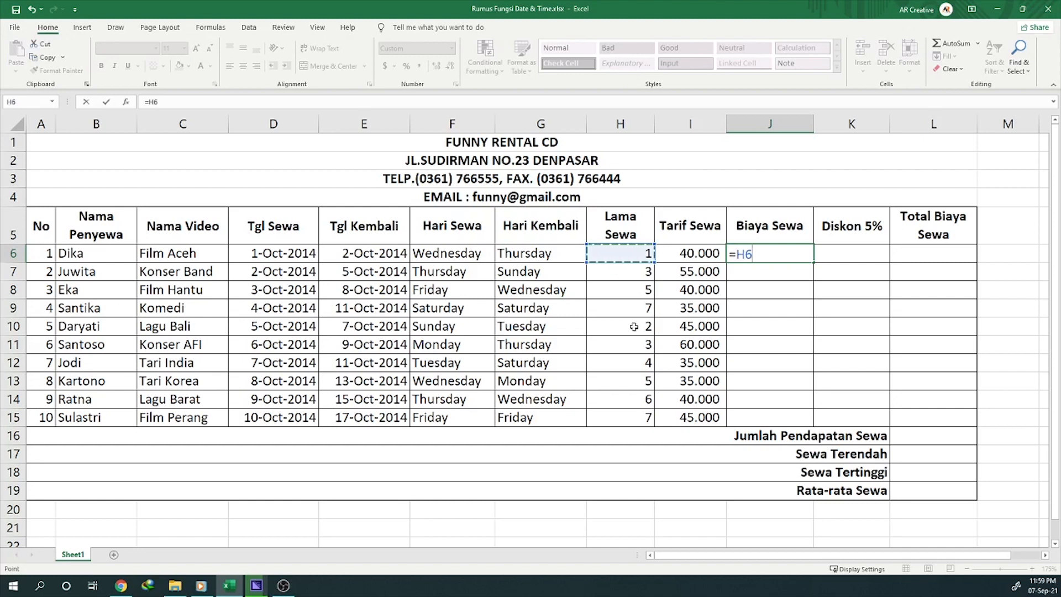
{"action": "type", "text": "*"}
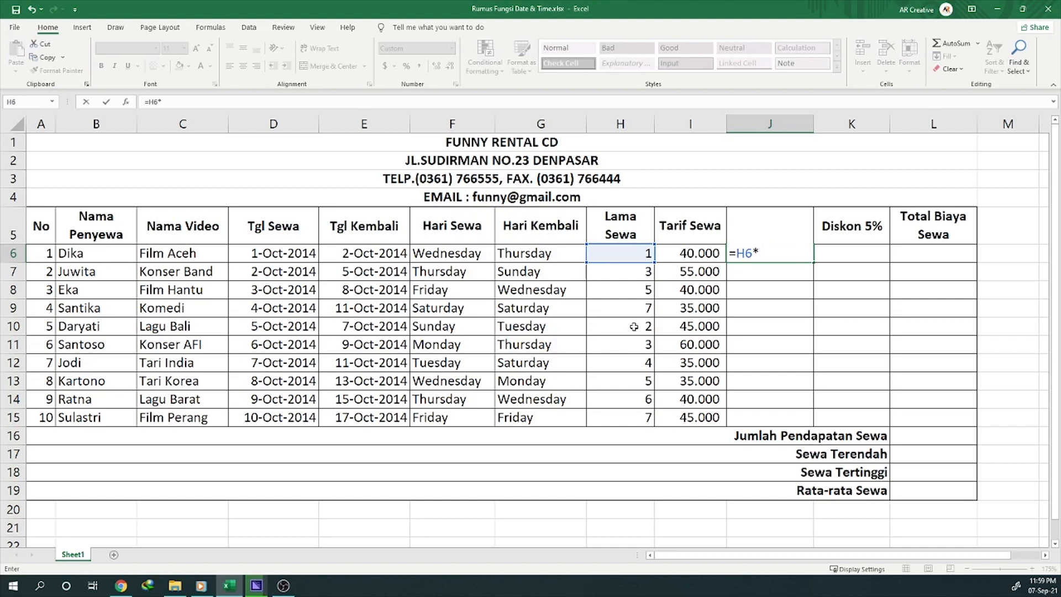
{"action": "left_click", "coordinate": [681, 253]}
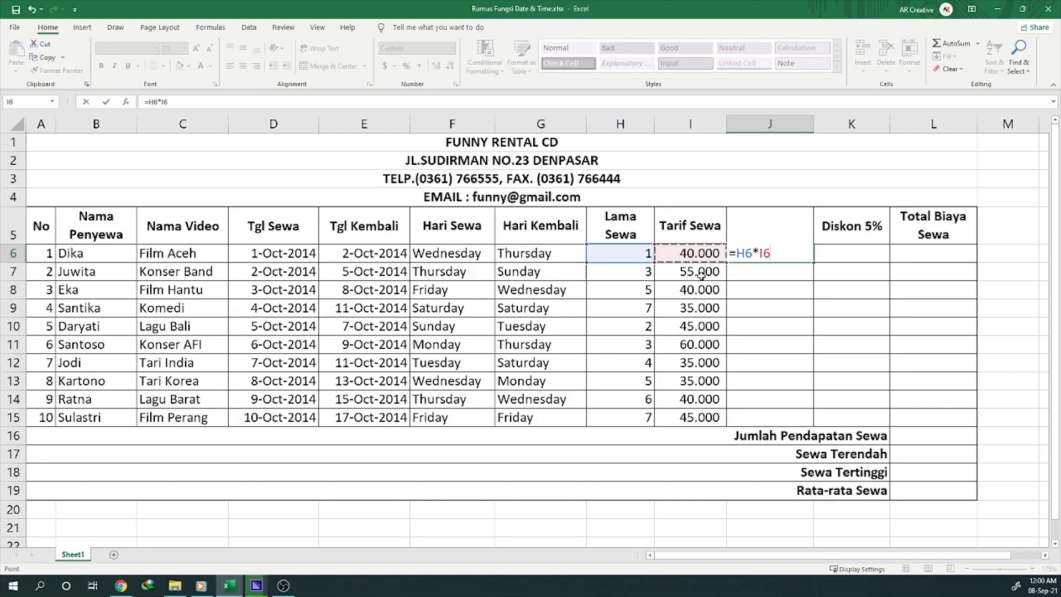
{"action": "key", "text": "ctrl+Return"}
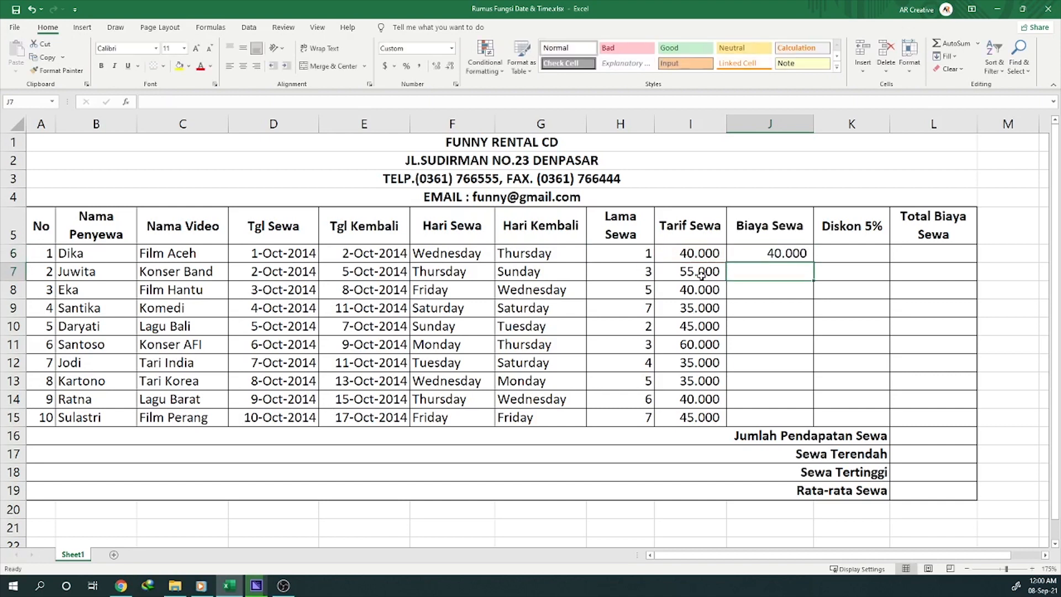
{"action": "left_click_drag", "start_coordinate": [813, 262], "coordinate": [803, 424]}
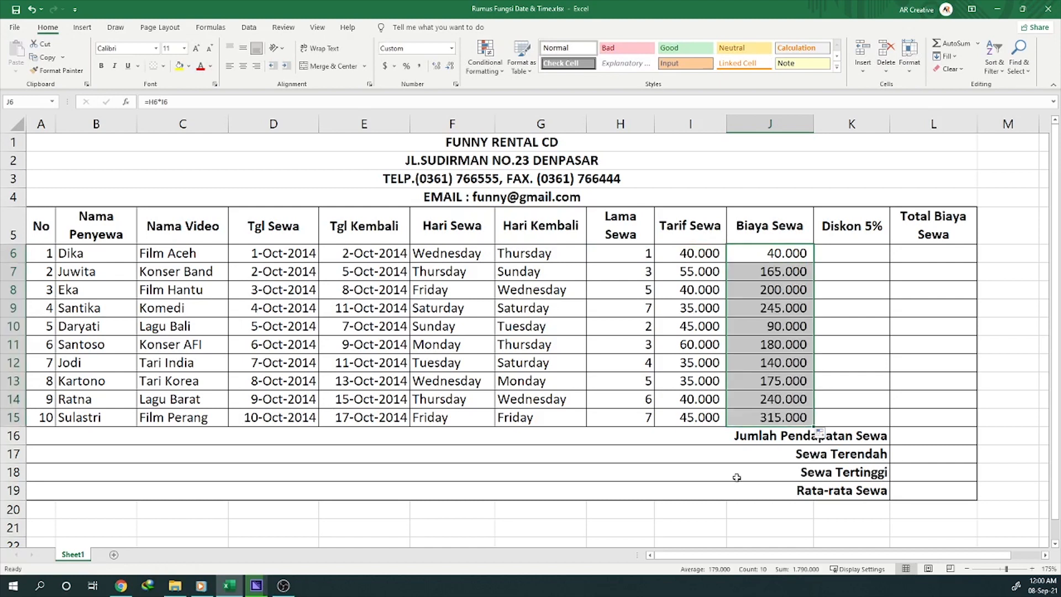
{"action": "left_click", "coordinate": [770, 412]}
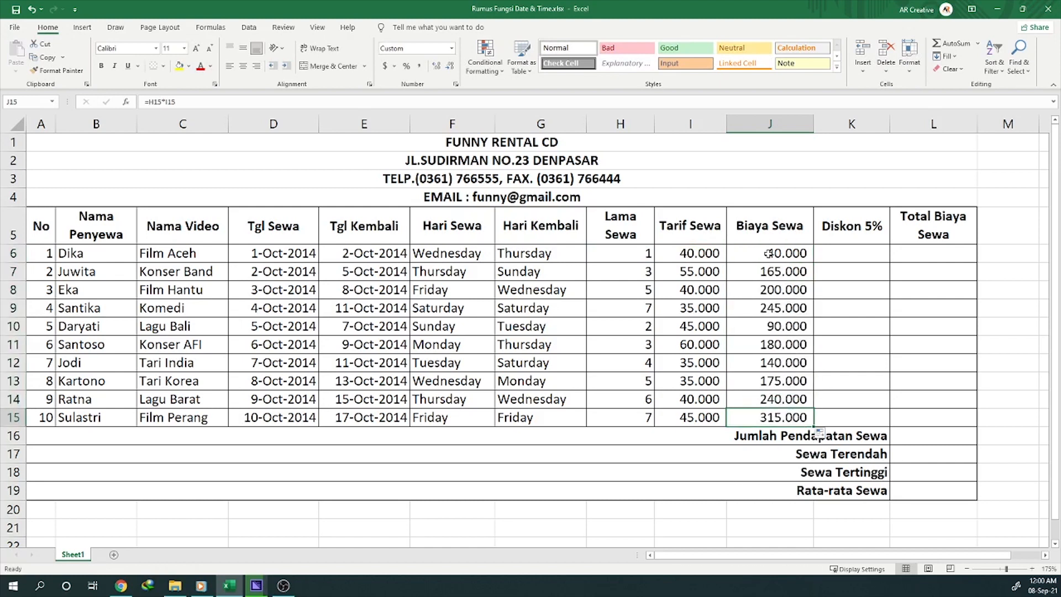
Step: Enter the formula =5%*J6 in the first Diskon 5% cell, K6, to calculate the discount on the rental cost
{"action": "left_click", "coordinate": [855, 253]}
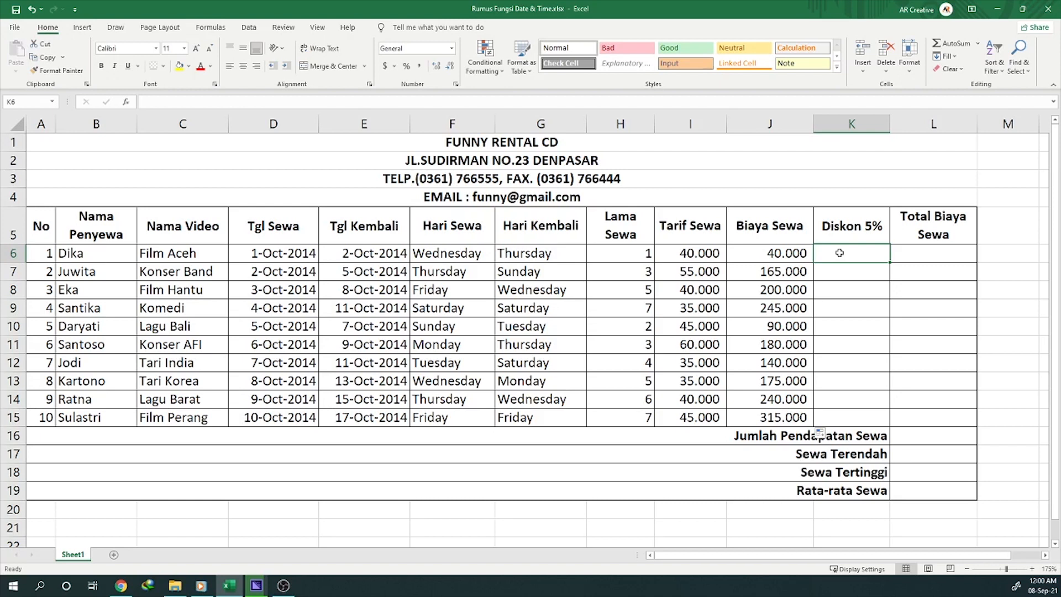
{"action": "type", "text": "=5"}
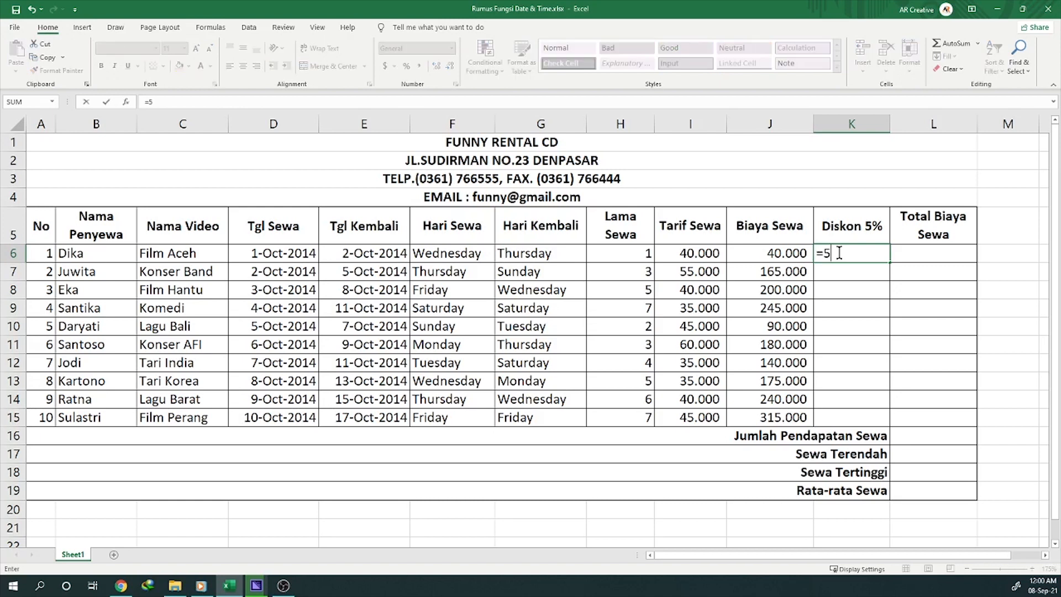
{"action": "type", "text": "%*"}
{"action": "left_click", "coordinate": [778, 255]}
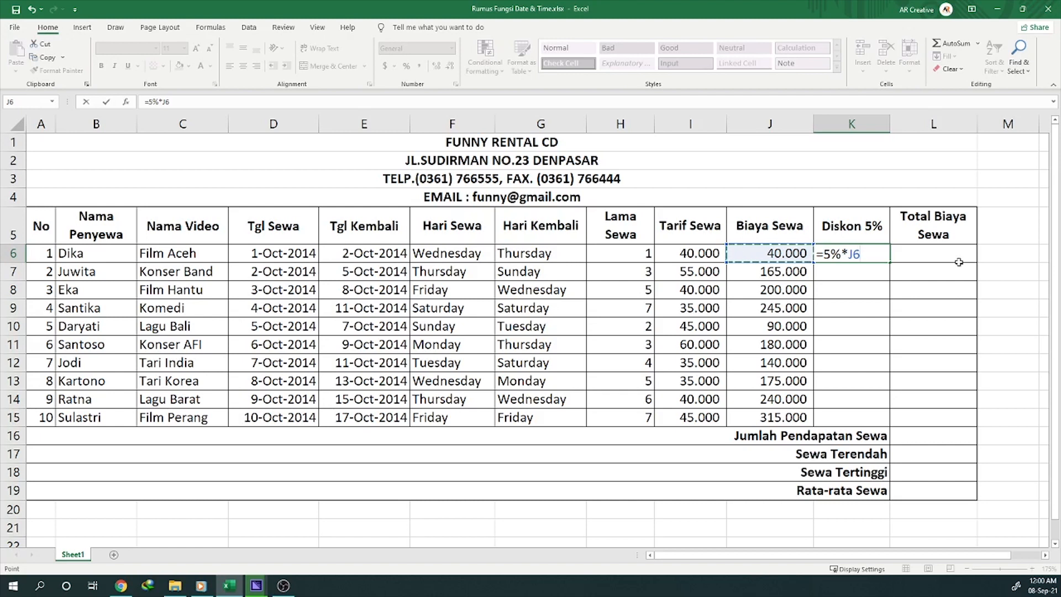
{"action": "key", "text": "Return"}
{"action": "key", "text": "Up"}
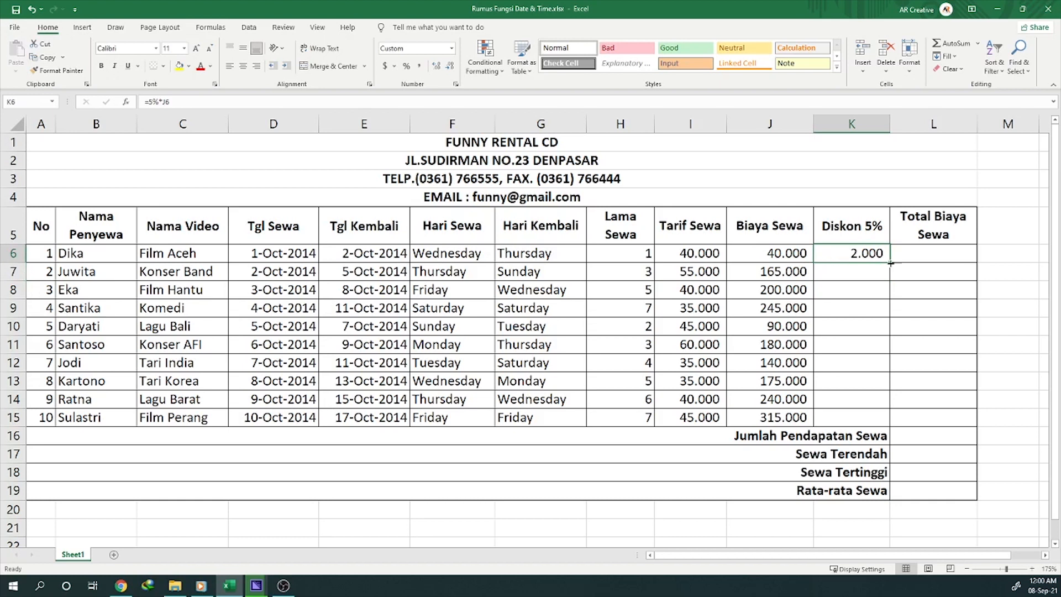
Step: Fill the Diskon 5% formula from K6 down through K15
{"action": "left_click_drag", "start_coordinate": [890, 263], "coordinate": [875, 425]}
{"action": "left_click", "coordinate": [847, 261]}
{"action": "left_click_drag", "start_coordinate": [847, 263], "coordinate": [854, 418]}
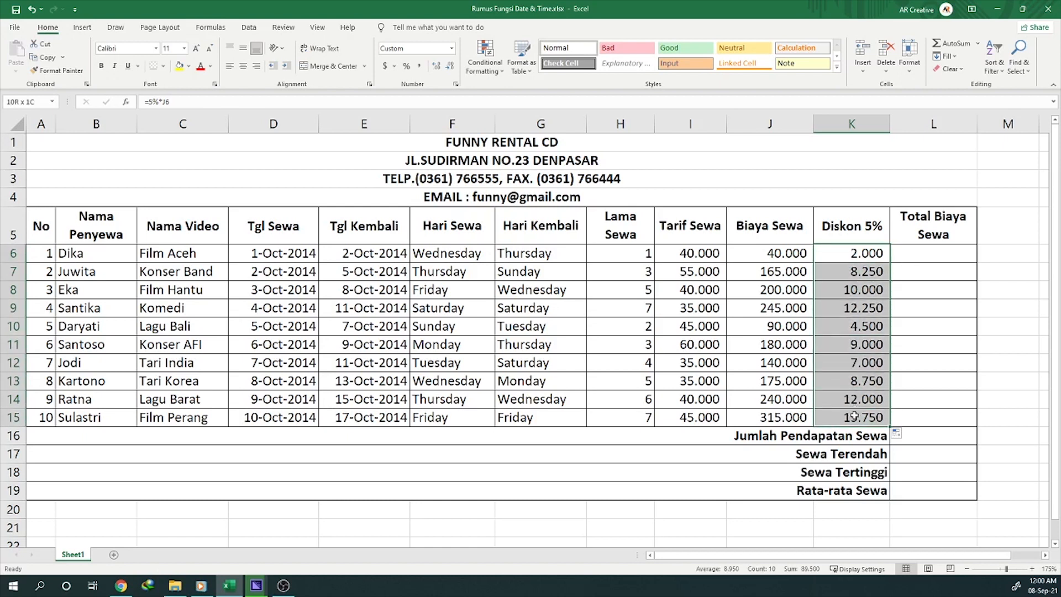
Step: Enter the formula =J6-K6 in the first Total Biaya Sewa cell, L6, and fill it down through L15
{"action": "left_click", "coordinate": [933, 256]}
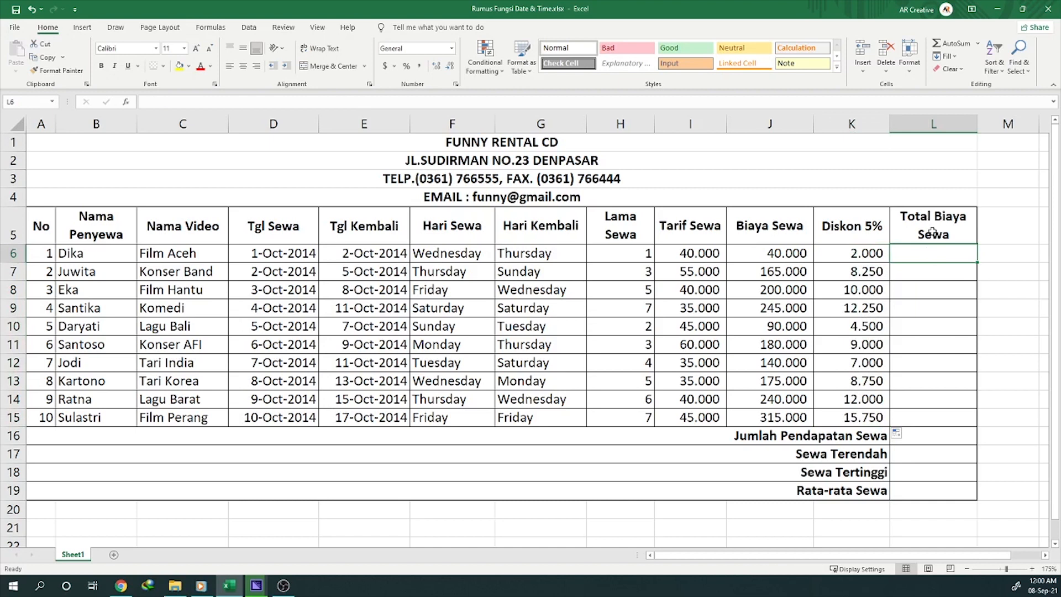
{"action": "left_click", "coordinate": [928, 225]}
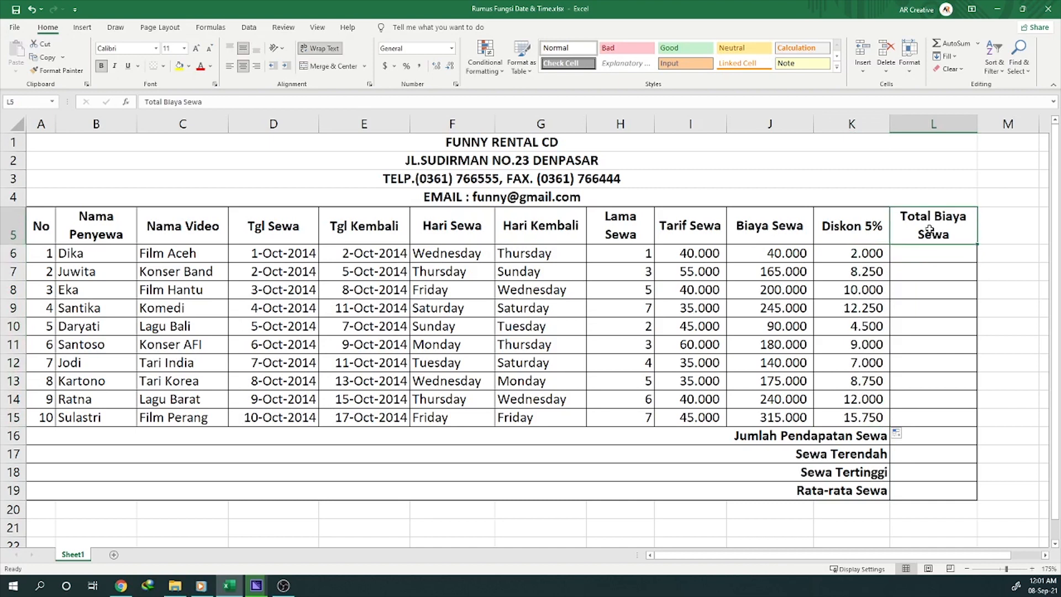
{"action": "left_click", "coordinate": [767, 258]}
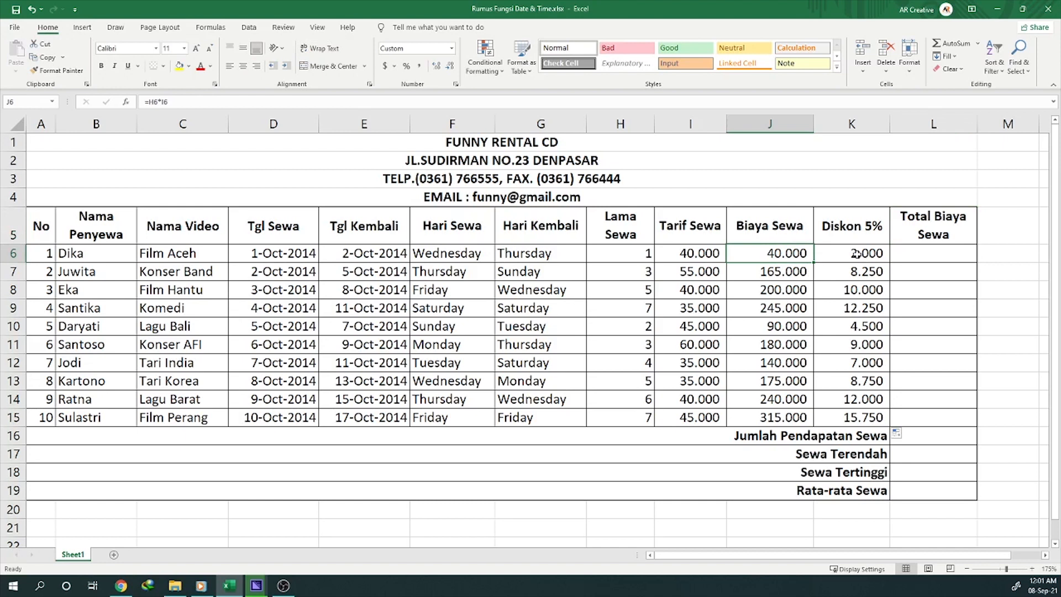
{"action": "left_click", "coordinate": [855, 253]}
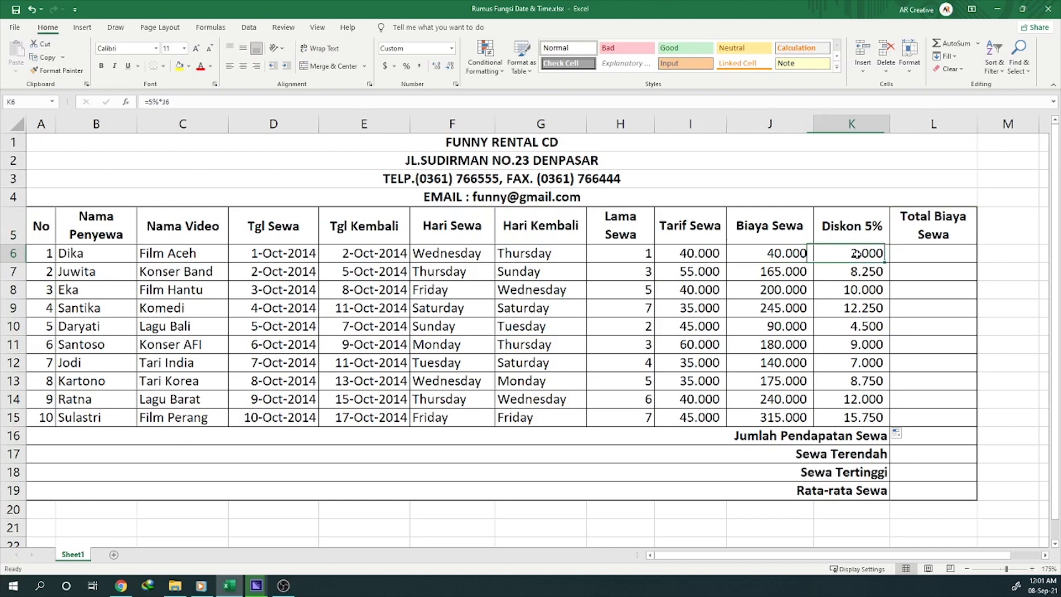
{"action": "left_click", "coordinate": [926, 251]}
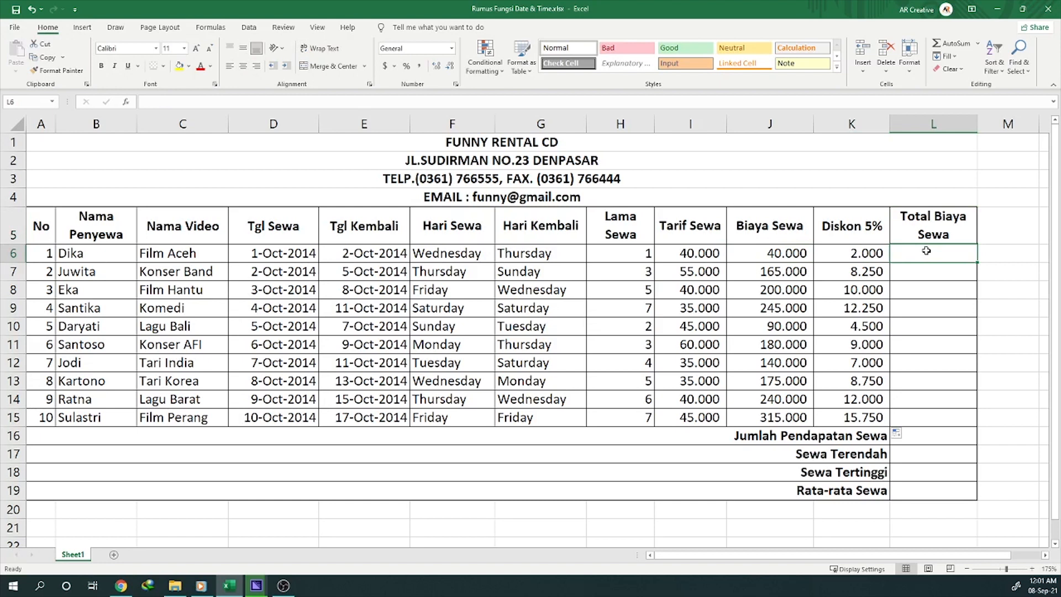
{"action": "type", "text": "="}
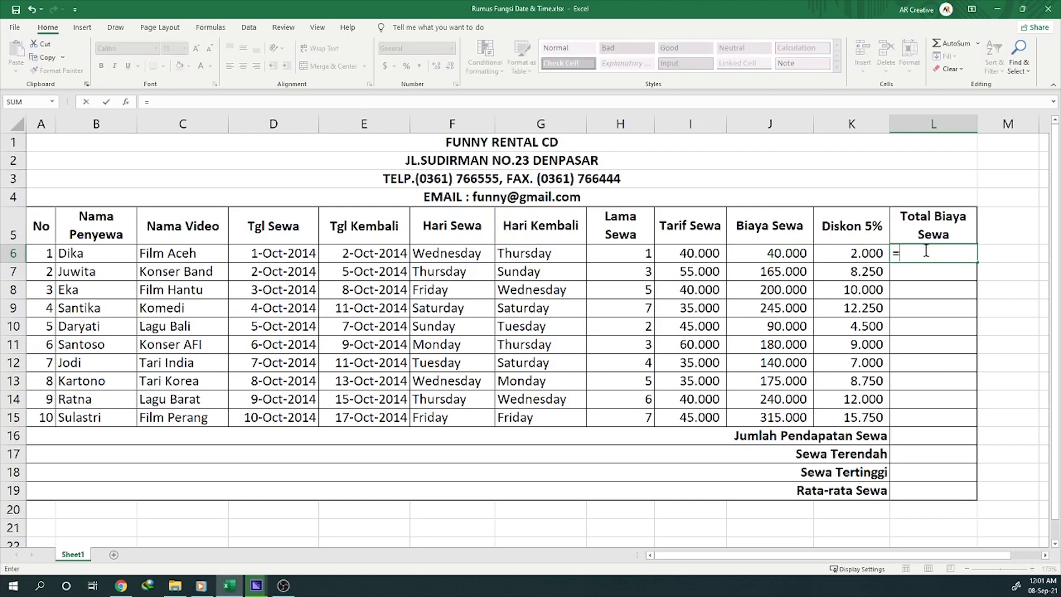
{"action": "left_click", "coordinate": [788, 254]}
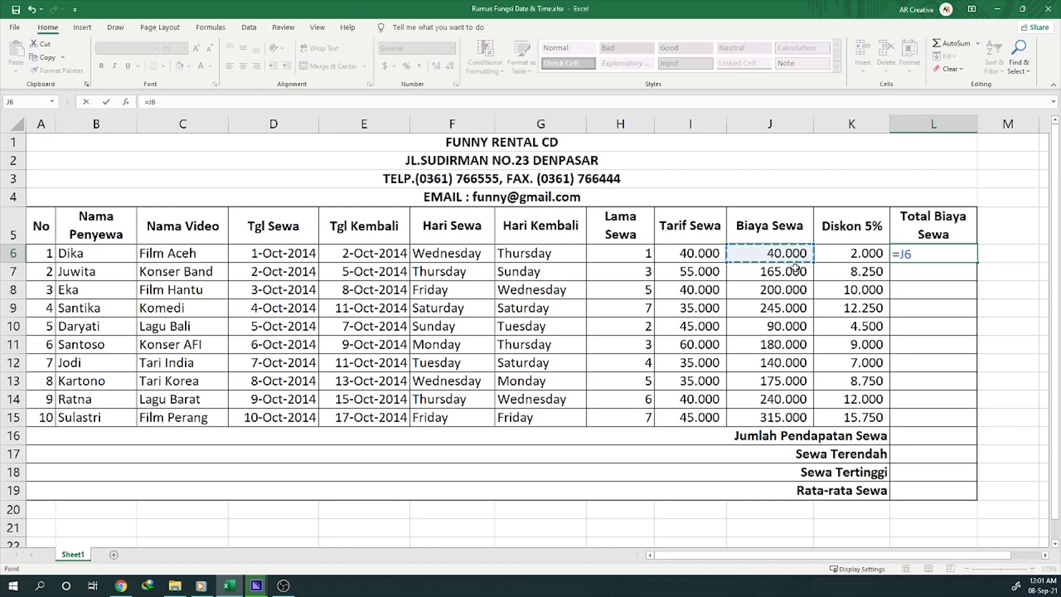
{"action": "type", "text": "-"}
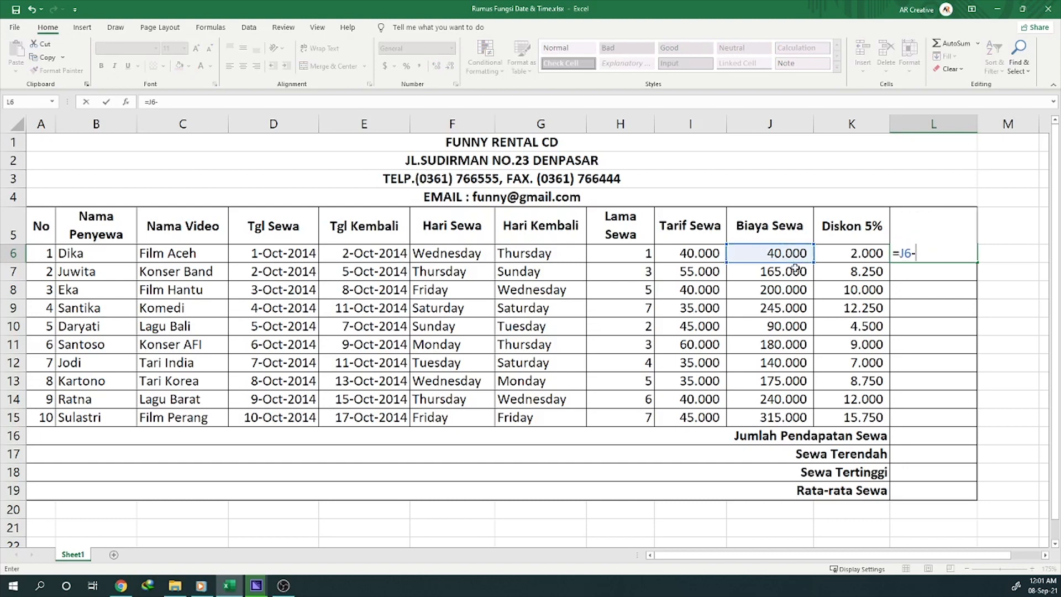
{"action": "left_click", "coordinate": [849, 254]}
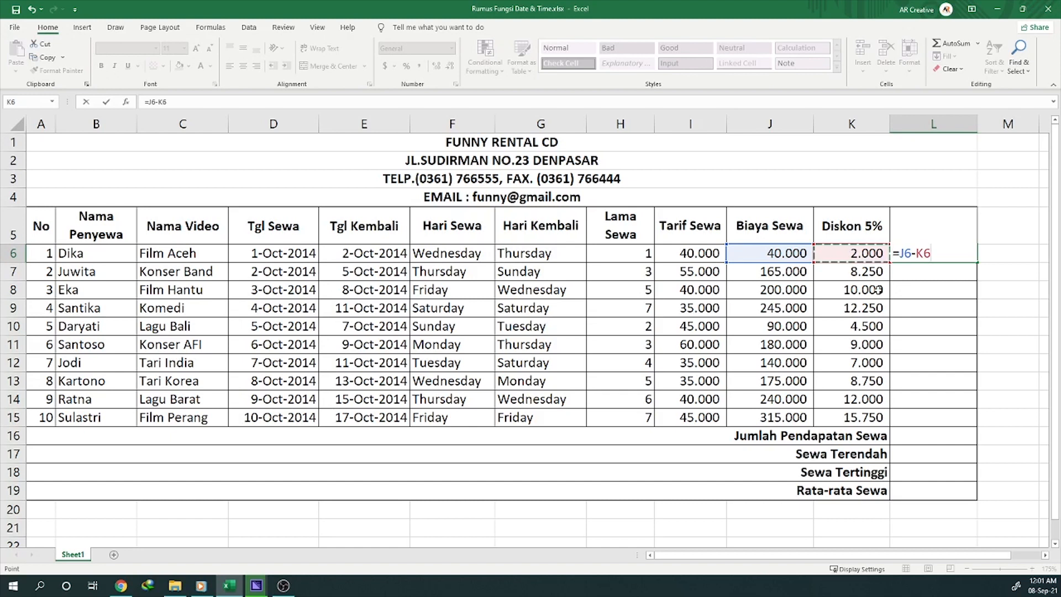
{"action": "key", "text": "Return"}
{"action": "key", "text": "Up"}
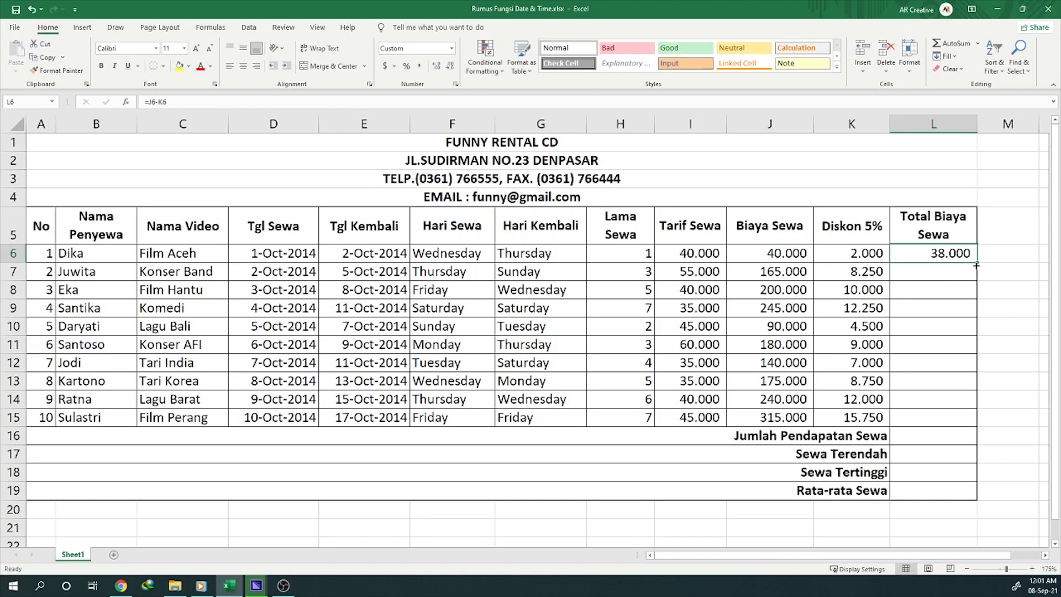
{"action": "left_click_drag", "start_coordinate": [977, 265], "coordinate": [968, 425]}
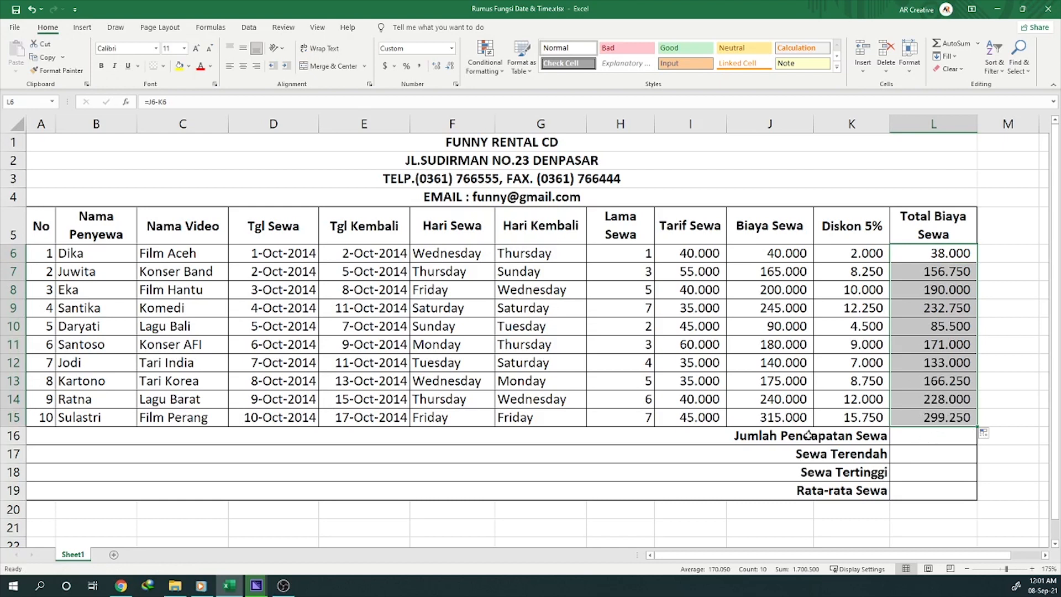
Step: Enter the formula =SUM(L6:L15) in the Jumlah Pendapatan Sewa cell, L16, to total the rental income
{"action": "left_click", "coordinate": [808, 436]}
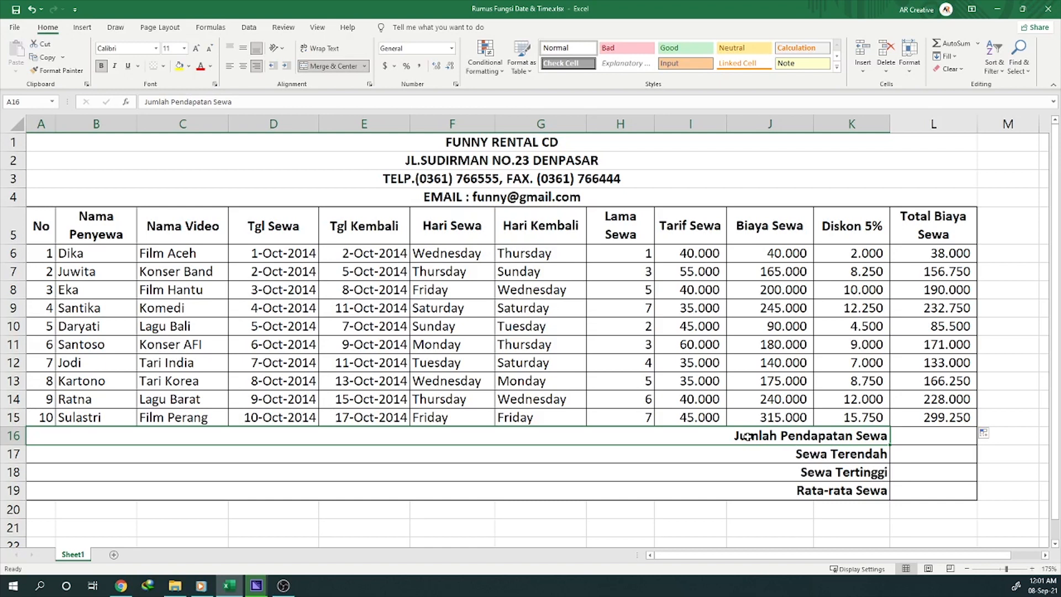
{"action": "left_click", "coordinate": [914, 436]}
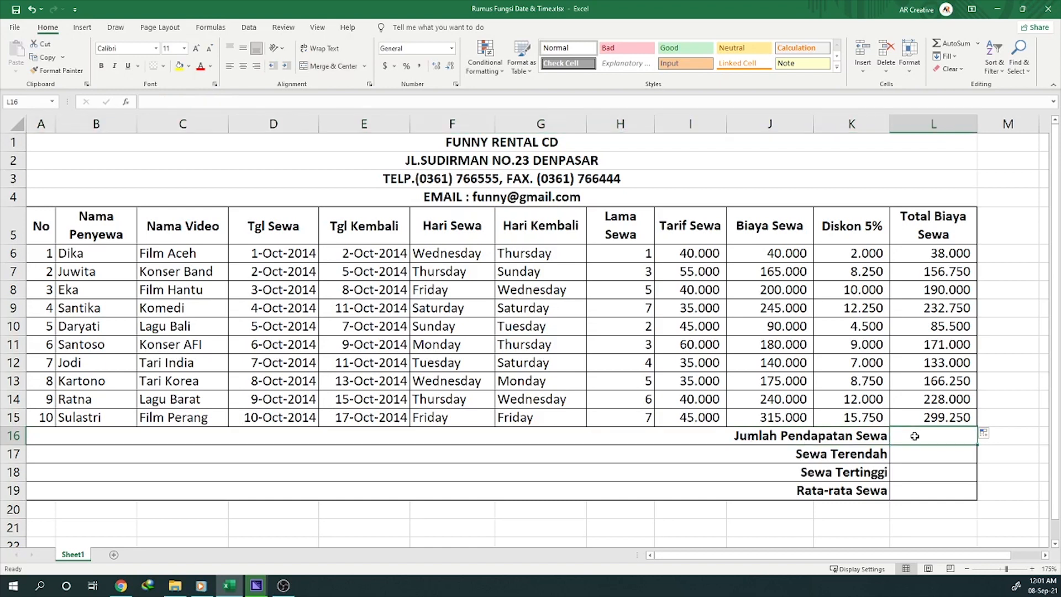
{"action": "left_click", "coordinate": [940, 256]}
{"action": "left_click_drag", "start_coordinate": [940, 255], "coordinate": [941, 413]}
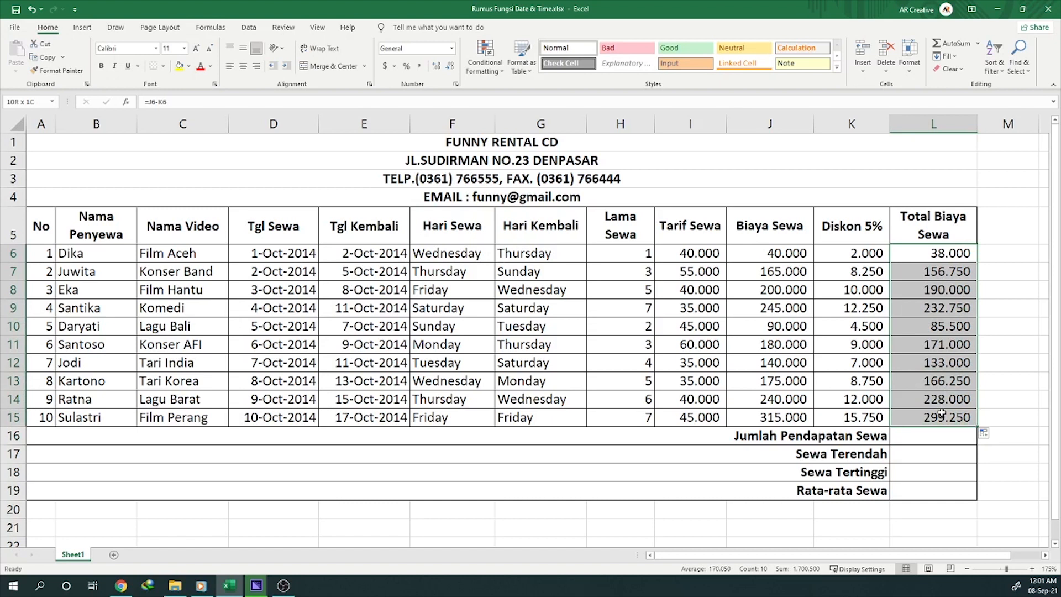
{"action": "left_click", "coordinate": [920, 439]}
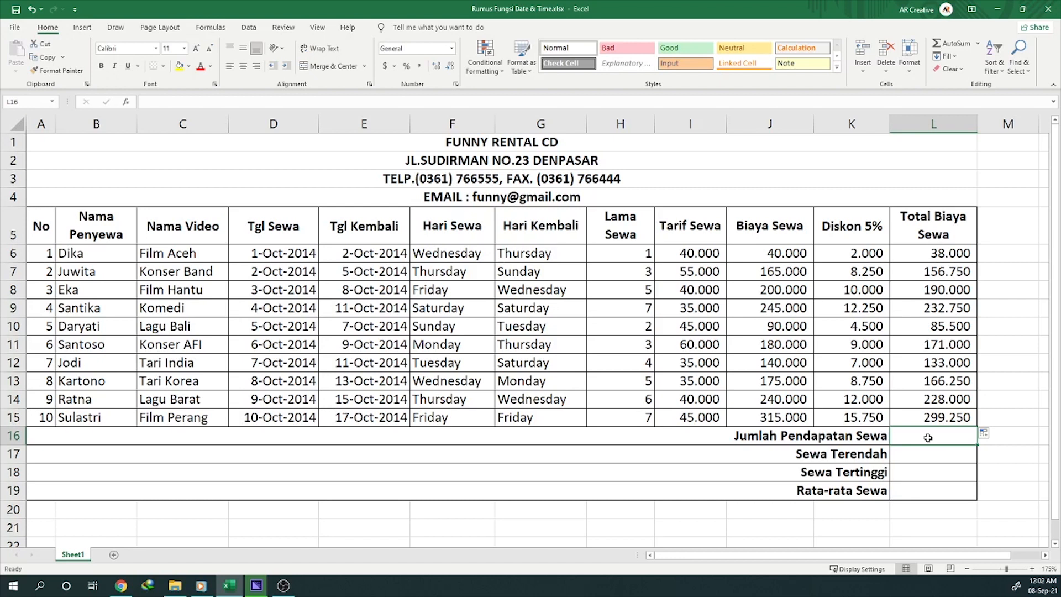
{"action": "type", "text": "=SUM"}
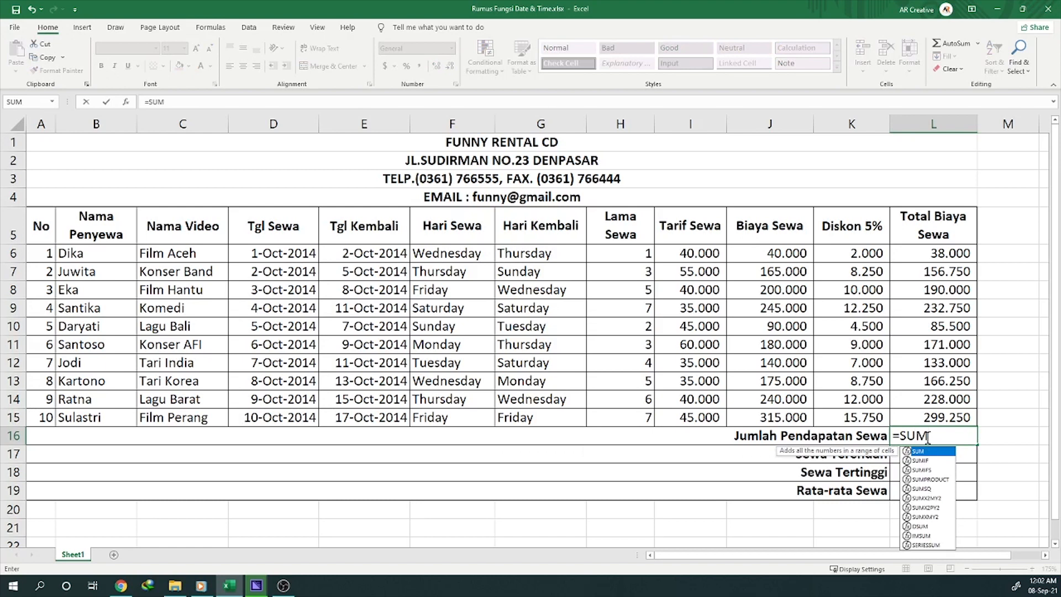
{"action": "type", "text": "("}
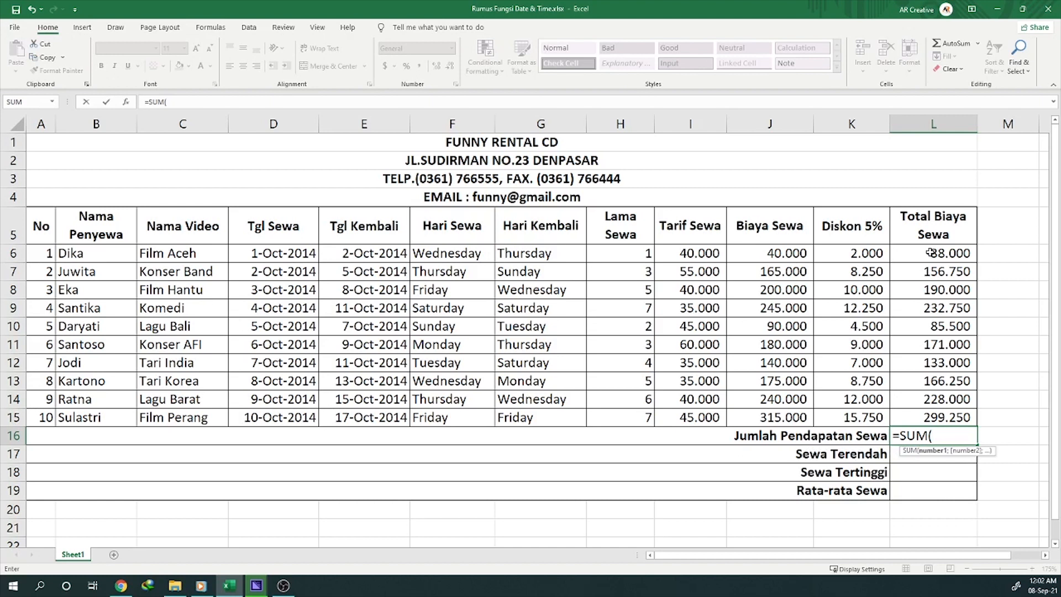
{"action": "left_click_drag", "start_coordinate": [931, 252], "coordinate": [928, 417]}
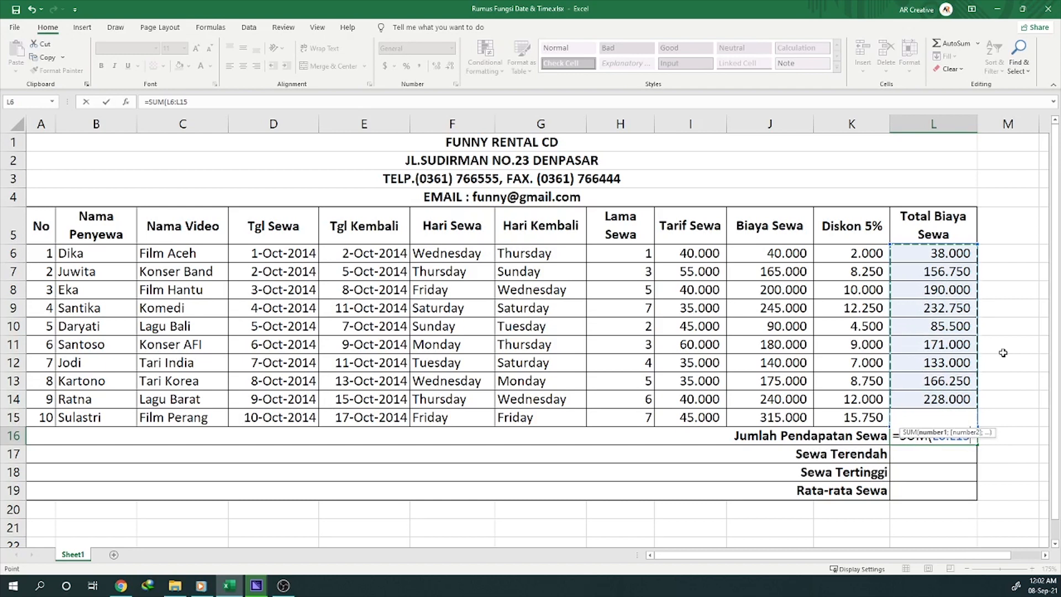
{"action": "type", "text": ")"}
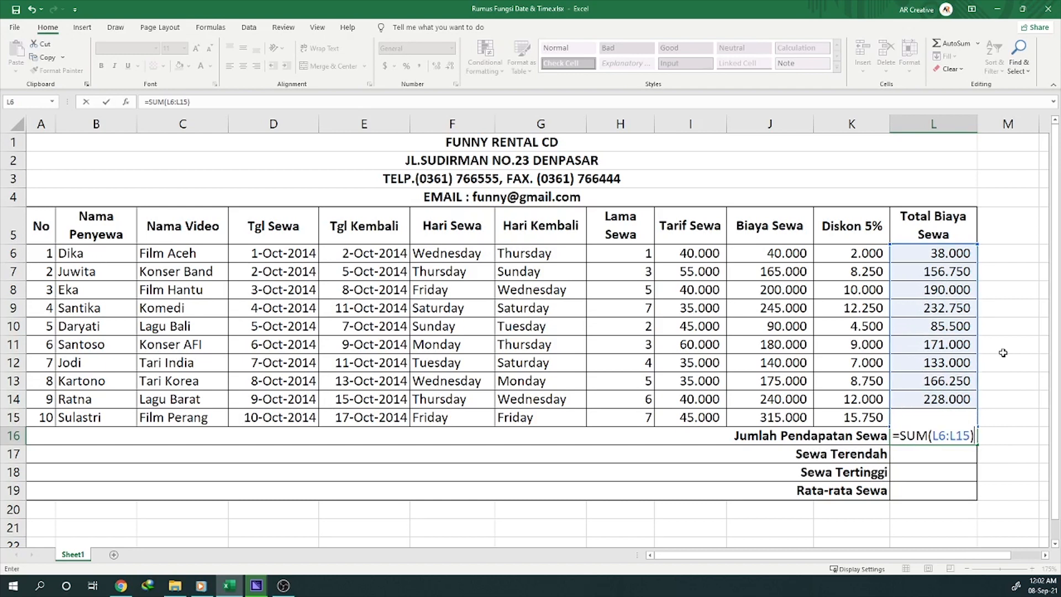
{"action": "key", "text": "Return"}
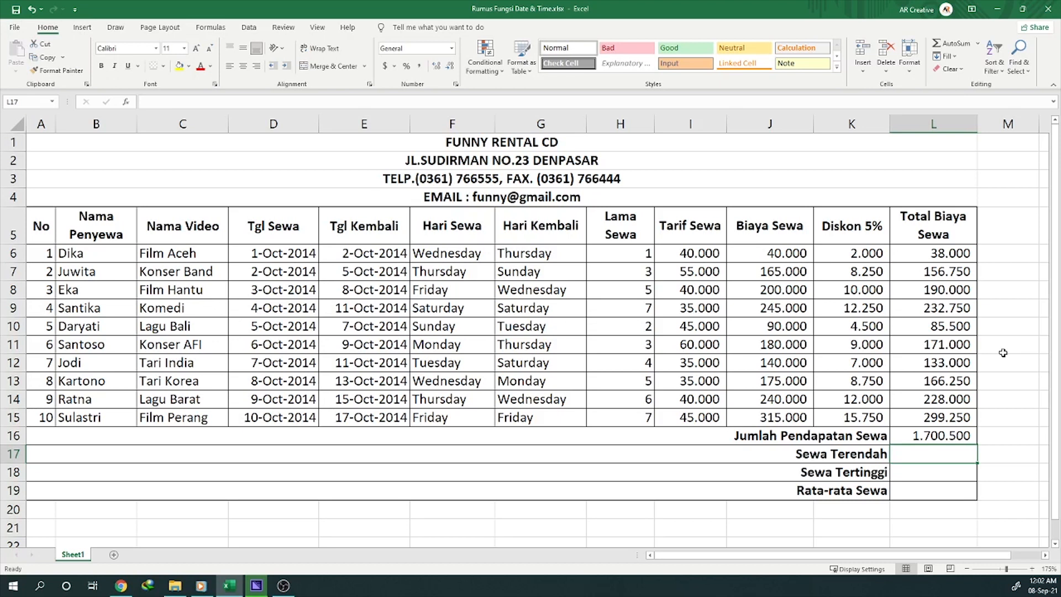
Step: Enter the formula =MIN(L6:L15) in the Sewa Terendah cell, L17, to get the lowest rental cost
{"action": "type", "text": "=MIN"}
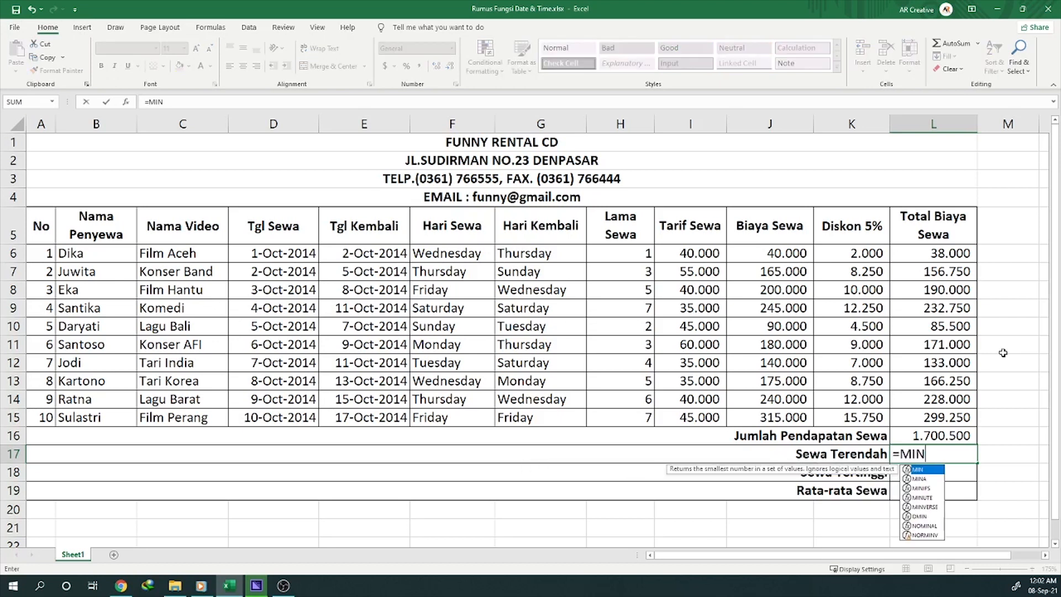
{"action": "type", "text": "("}
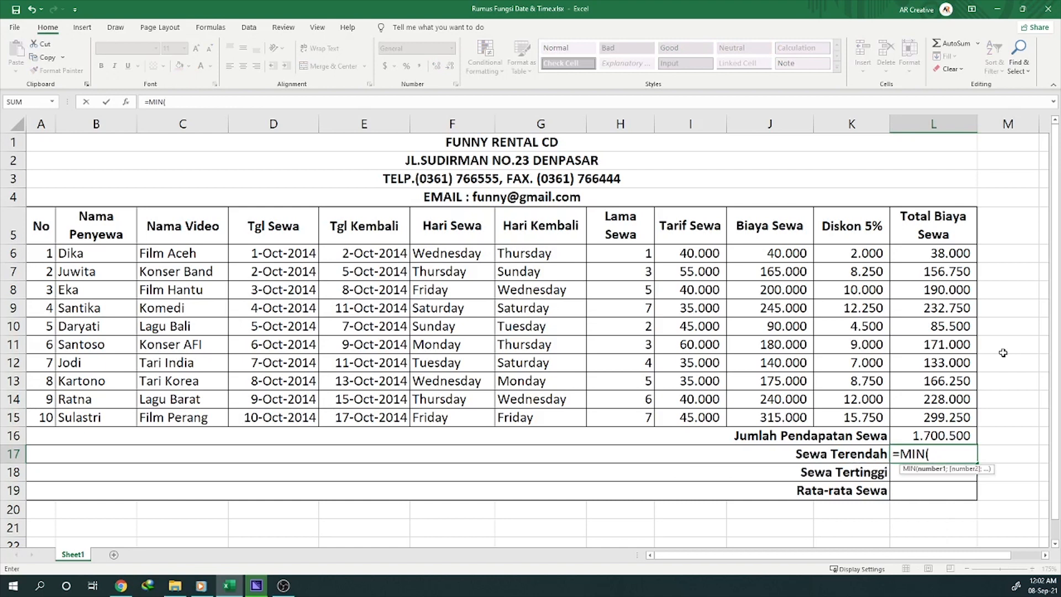
{"action": "left_click_drag", "start_coordinate": [931, 255], "coordinate": [933, 421]}
{"action": "type", "text": ")"}
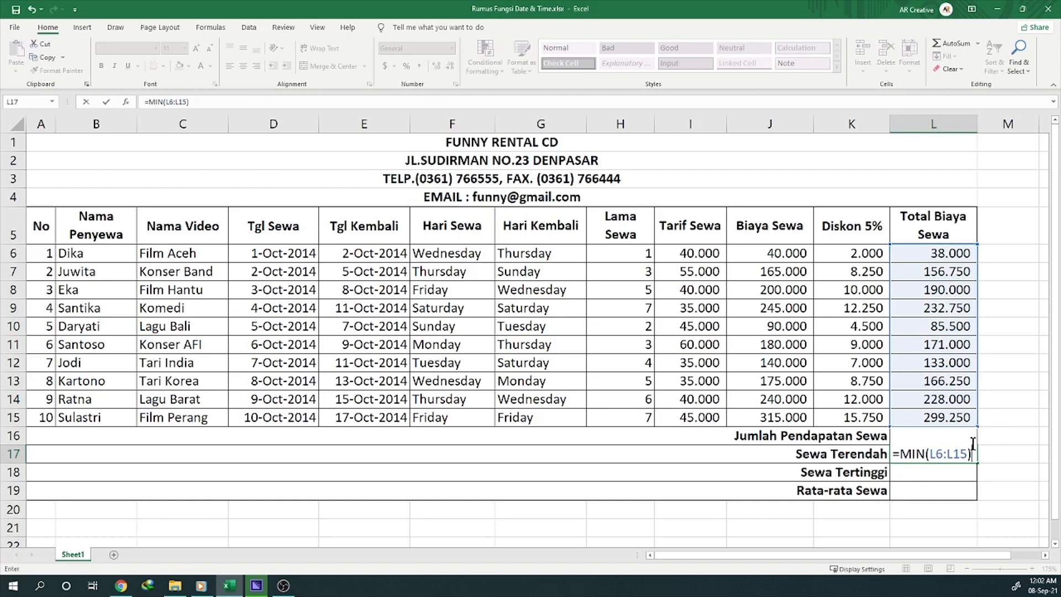
{"action": "key", "text": "Return"}
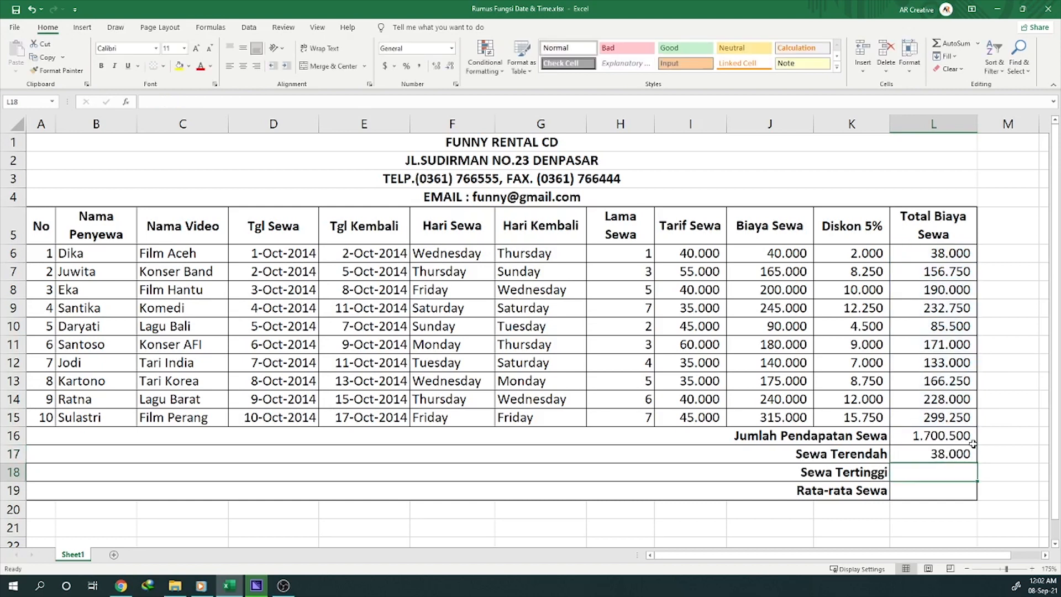
Step: Compare the Sewa Terendah result with the first row's total rental cost and its renter
{"action": "left_click", "coordinate": [973, 446]}
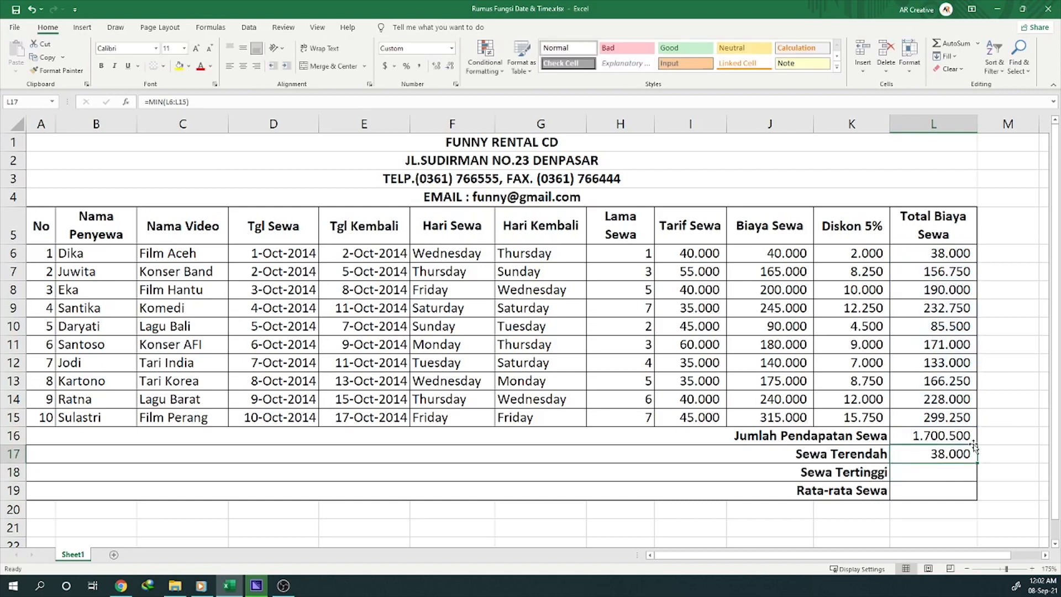
{"action": "left_click", "coordinate": [940, 255]}
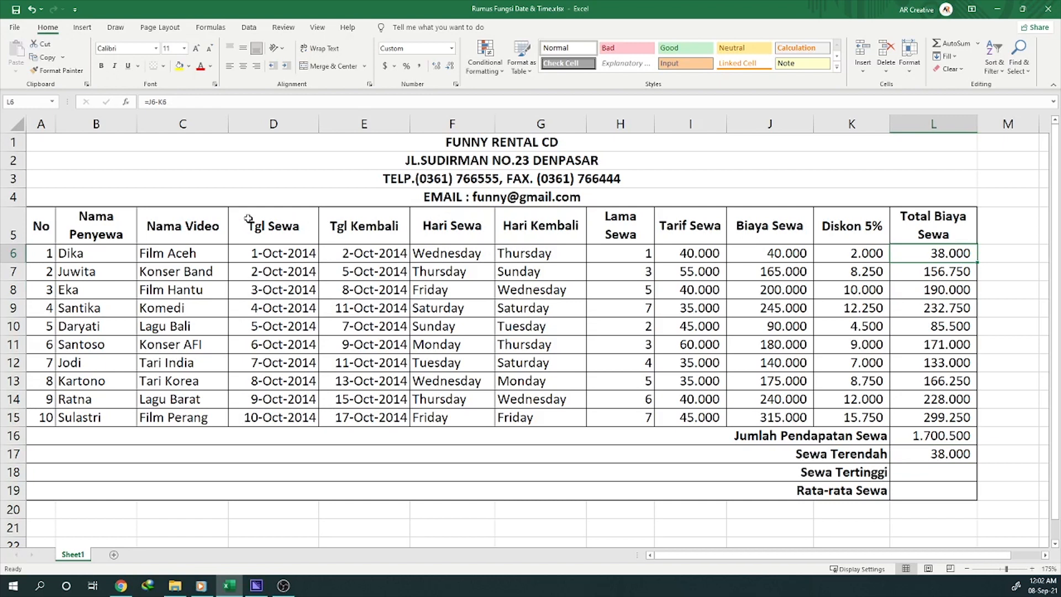
{"action": "left_click", "coordinate": [85, 256]}
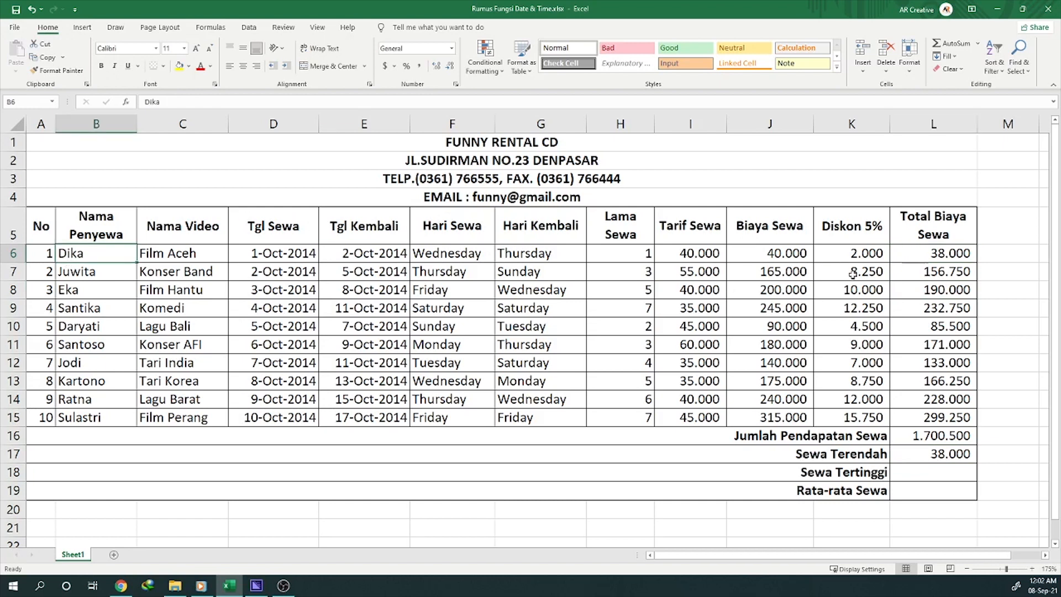
{"action": "left_click", "coordinate": [958, 254]}
{"action": "left_click", "coordinate": [87, 257]}
{"action": "left_click", "coordinate": [949, 252]}
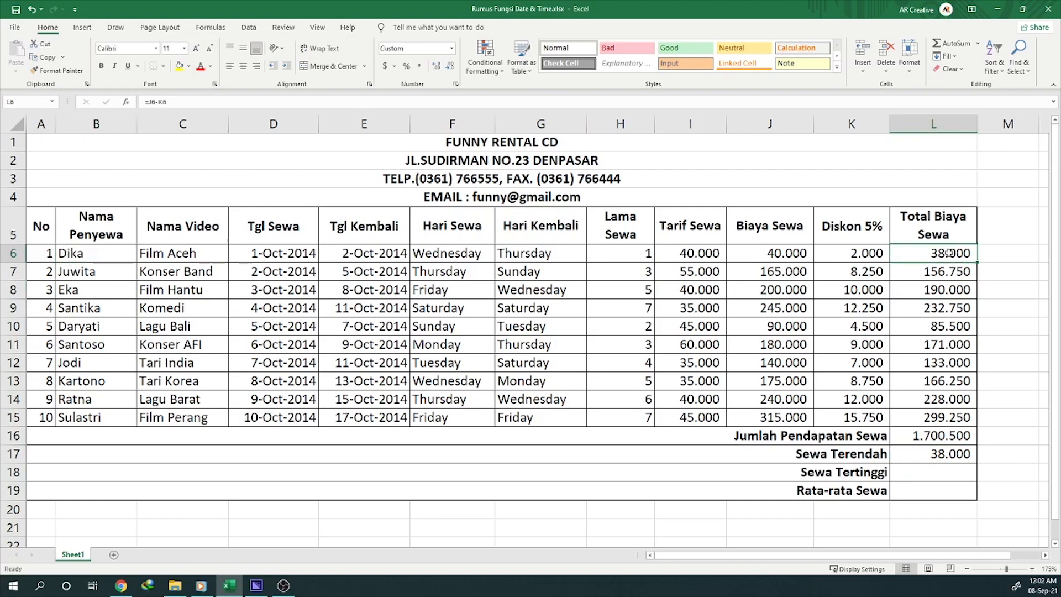
Step: Enter the formula =MAX(L6:L15) in the Sewa Tertinggi cell, L18, and check the result against the row 15 record
{"action": "left_click", "coordinate": [935, 472]}
{"action": "key", "text": "Left"}
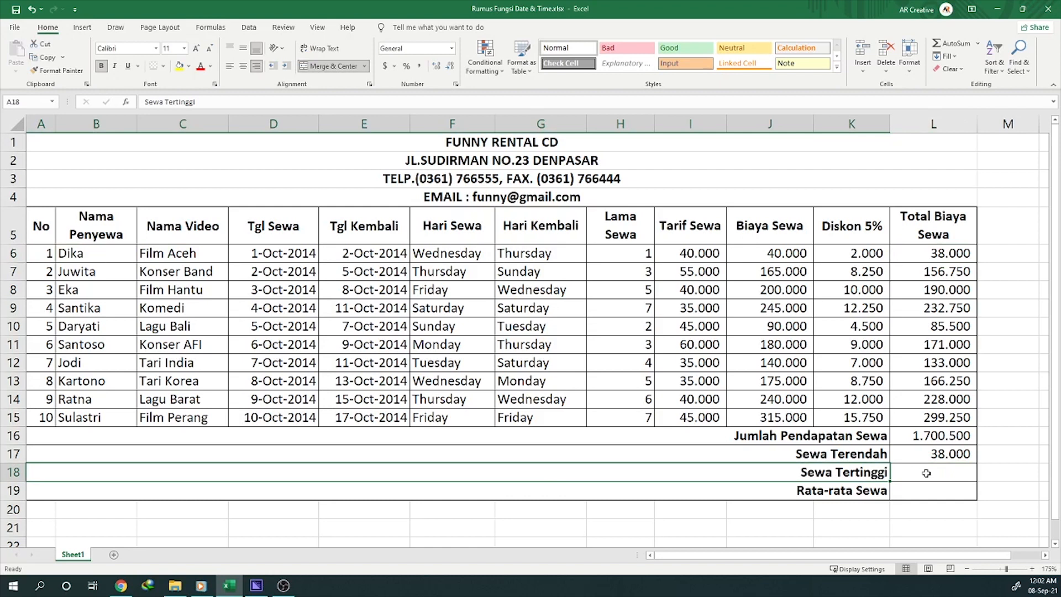
{"action": "left_click", "coordinate": [924, 475]}
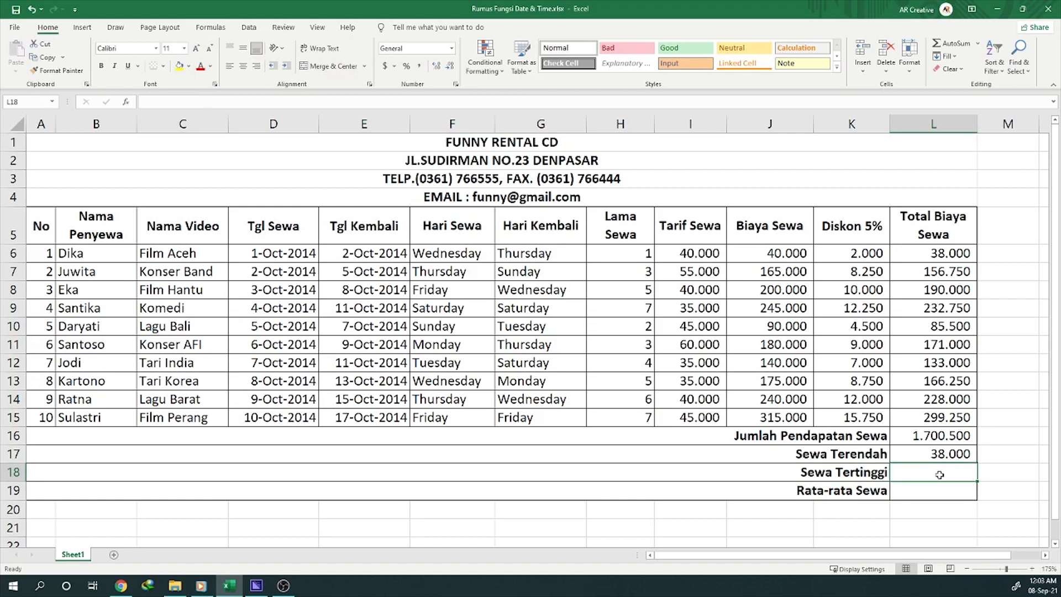
{"action": "type", "text": "=MAX"}
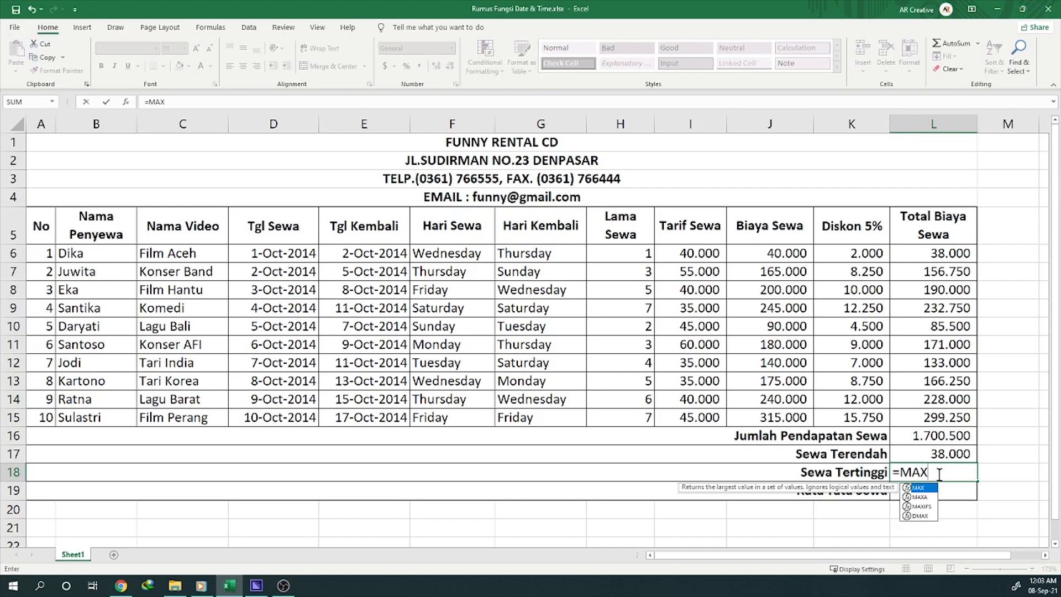
{"action": "type", "text": "("}
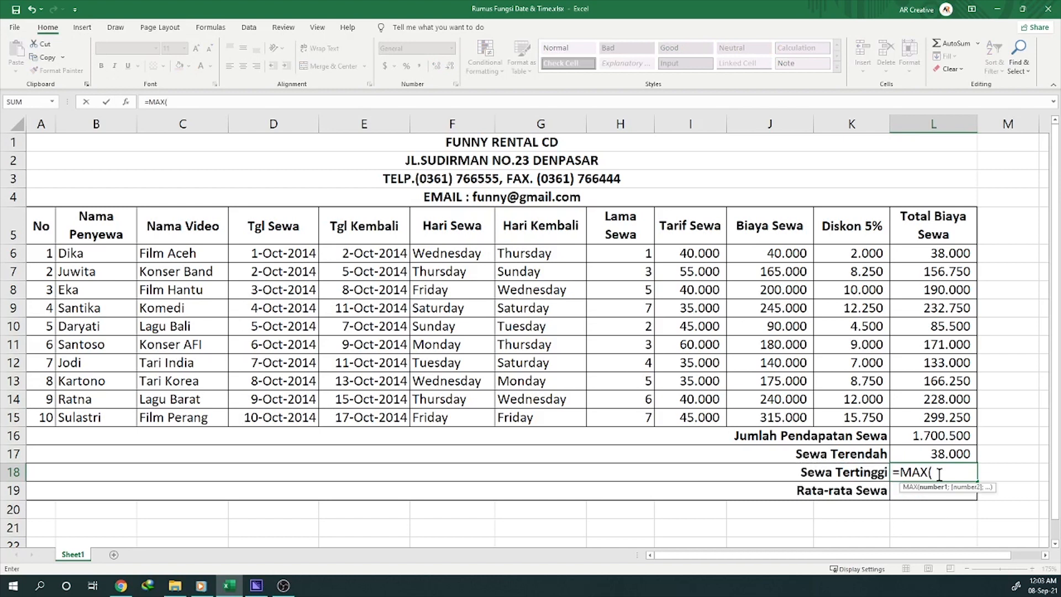
{"action": "left_click_drag", "start_coordinate": [922, 253], "coordinate": [934, 422]}
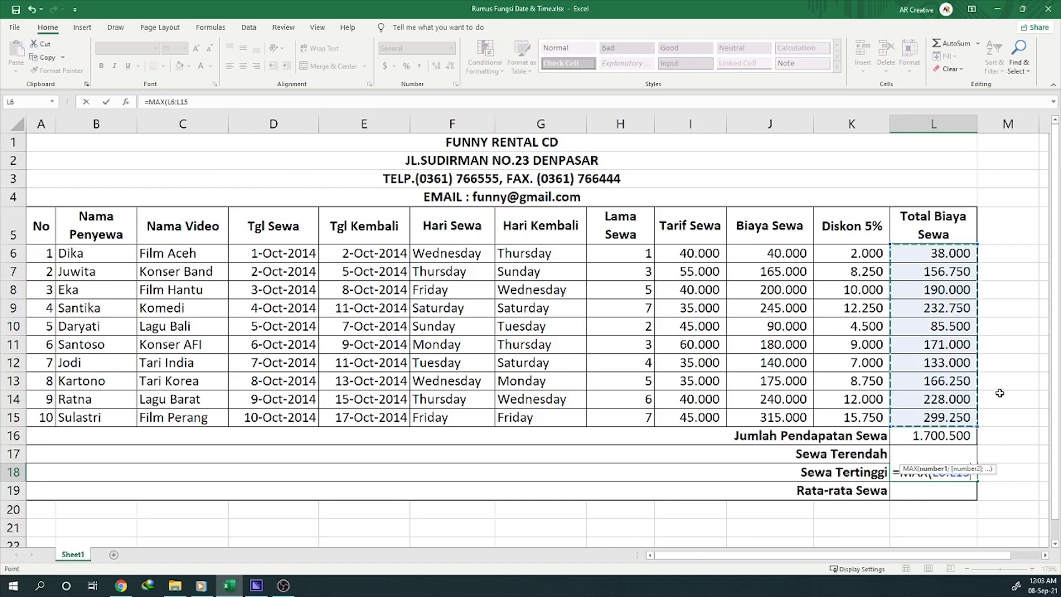
{"action": "type", "text": ")"}
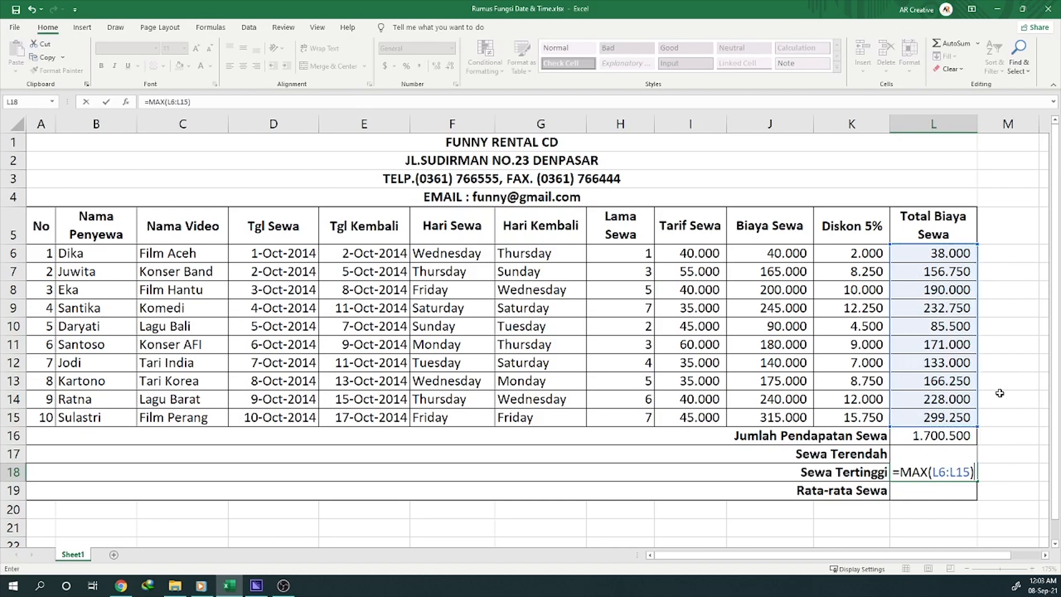
{"action": "key", "text": "Return"}
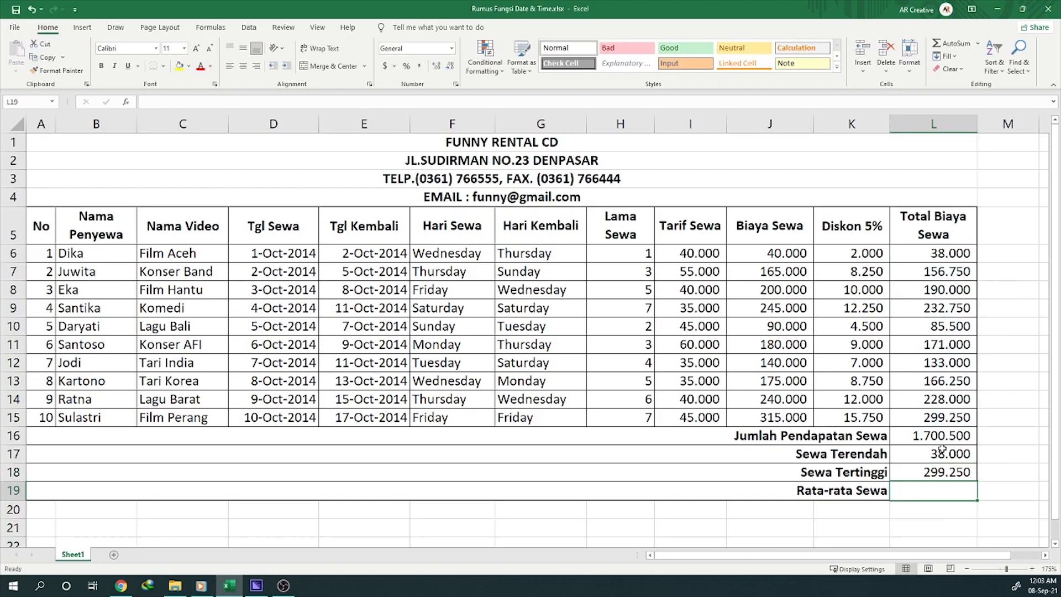
{"action": "left_click", "coordinate": [931, 472]}
{"action": "left_click_drag", "start_coordinate": [939, 414], "coordinate": [30, 415]}
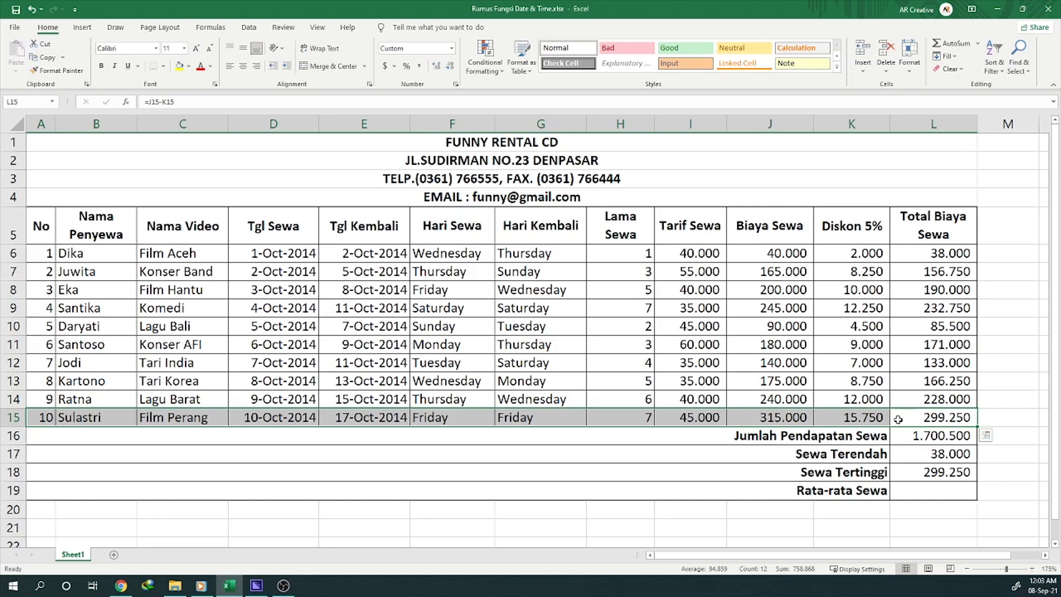
Step: Enter the formula =AVERAGE(L6:L15) in the Rata-rata Sewa cell, L19, to get the average rental cost
{"action": "left_click", "coordinate": [942, 495]}
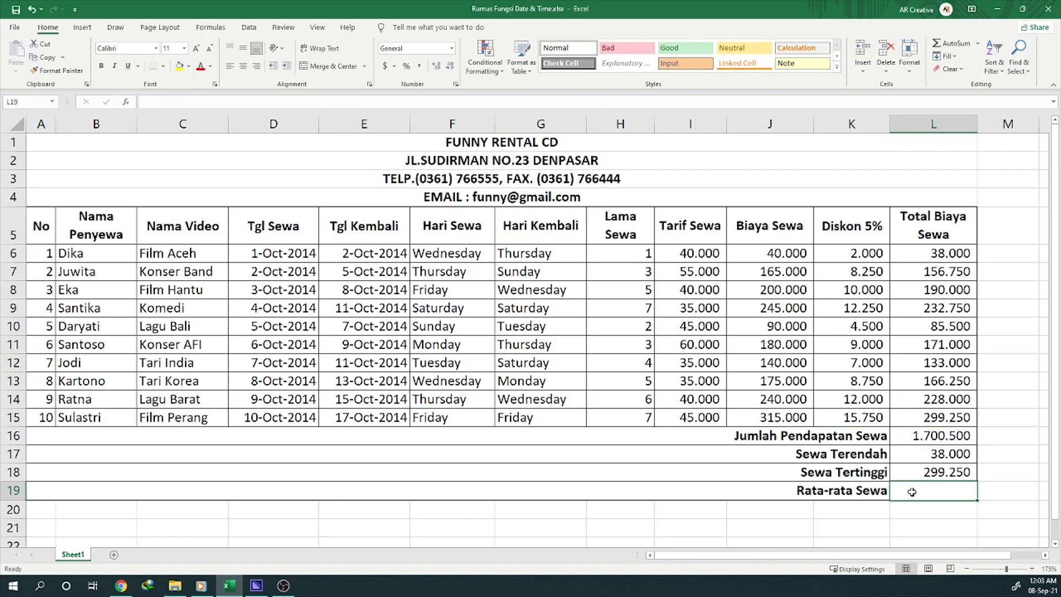
{"action": "type", "text": "="}
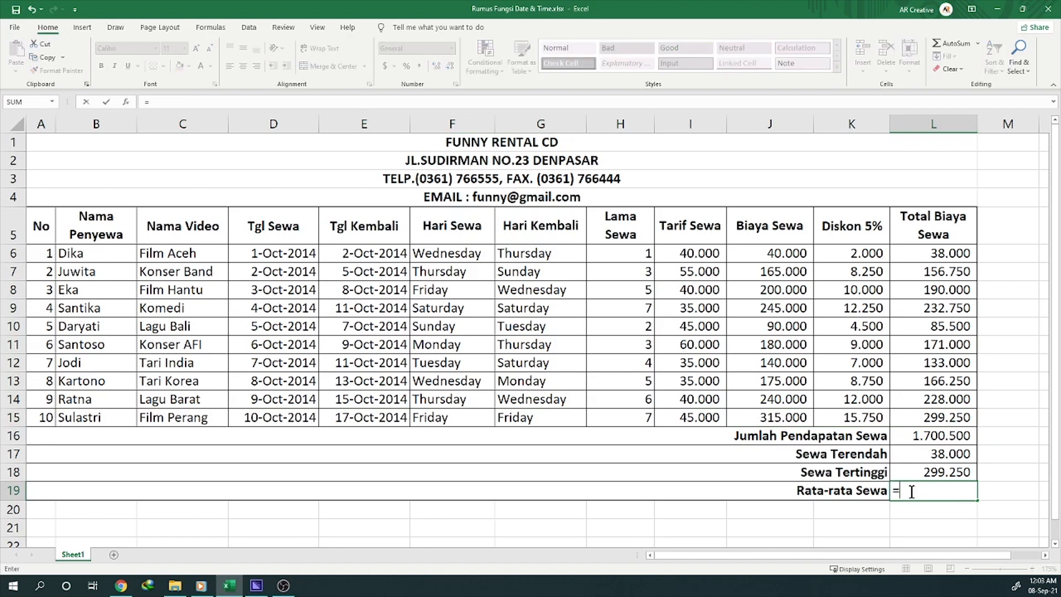
{"action": "type", "text": "AVERAGE"}
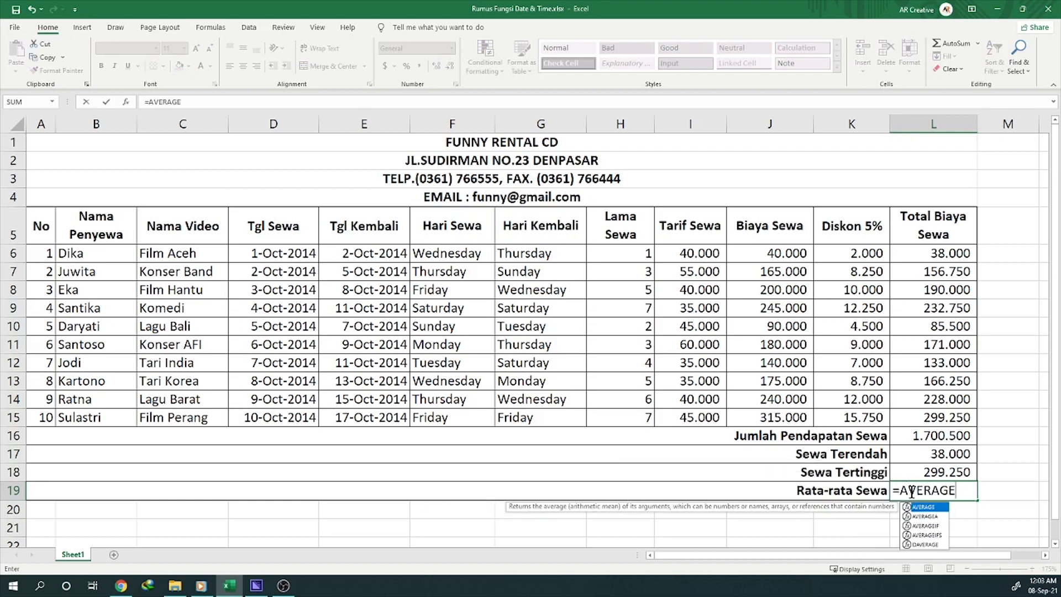
{"action": "type", "text": "("}
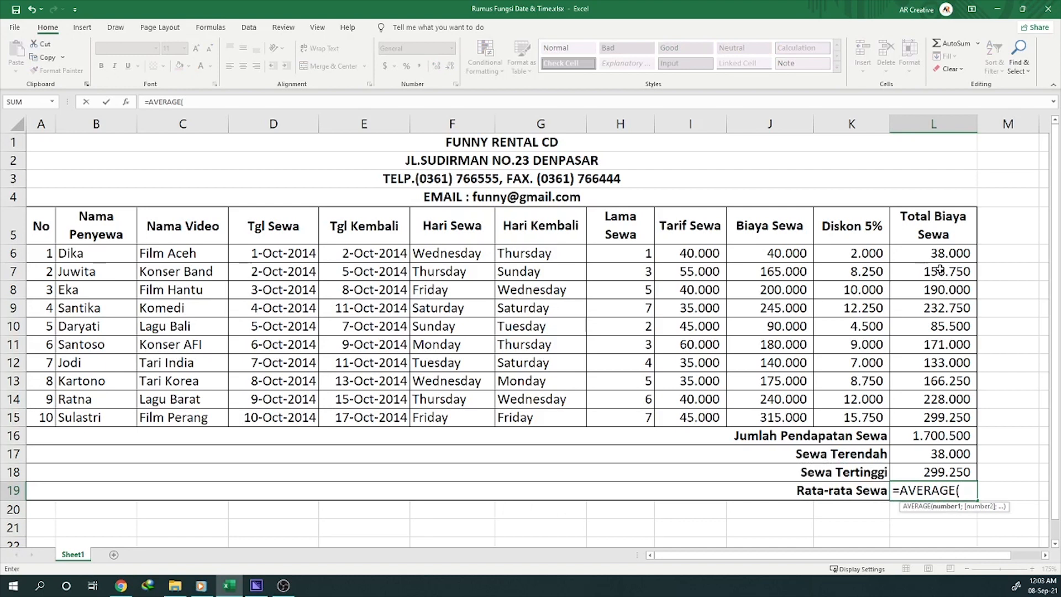
{"action": "left_click_drag", "start_coordinate": [937, 254], "coordinate": [940, 417]}
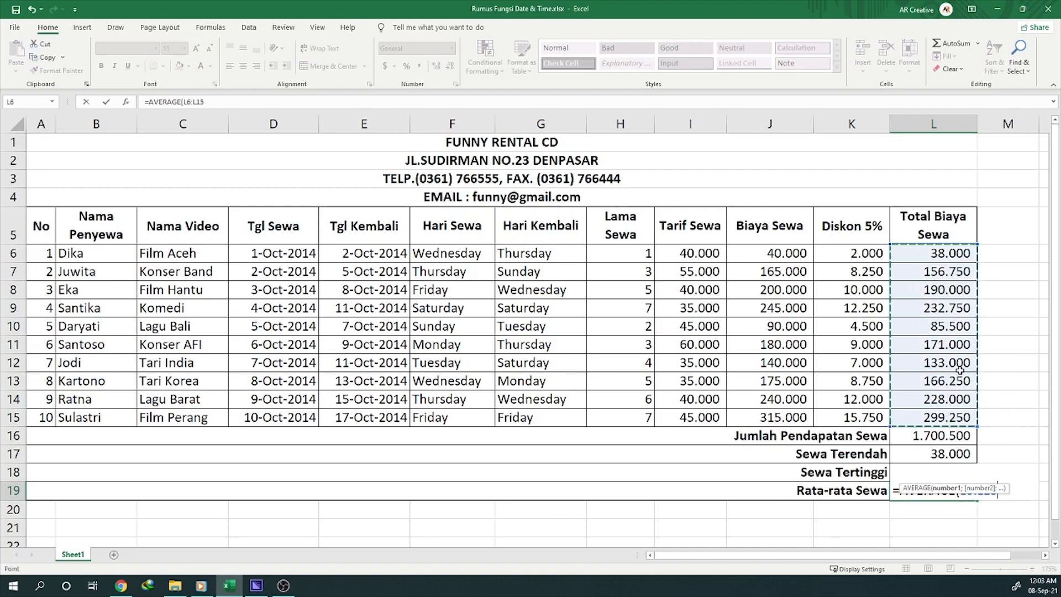
{"action": "type", "text": ")"}
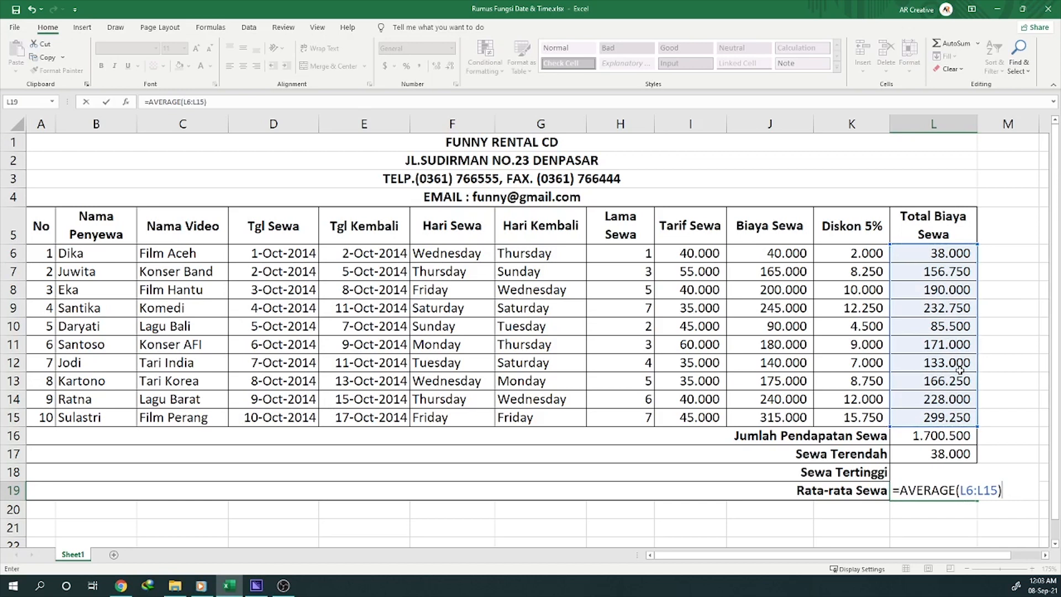
{"action": "key", "text": "Return"}
{"action": "key", "text": "Up"}
{"action": "key", "text": "Up"}
{"action": "key", "text": "Up"}
{"action": "key", "text": "Up"}
{"action": "key", "text": "Up"}
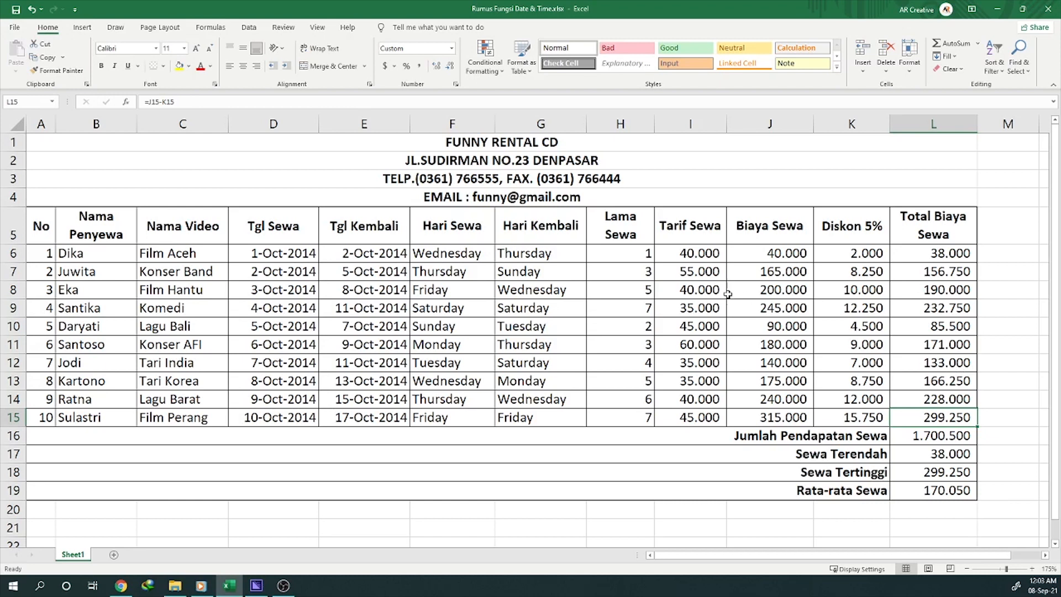
Step: Shade the Hari Sewa and Hari Kembali cells, F6:G15, with the light blue theme fill colour
{"action": "left_click", "coordinate": [698, 323]}
{"action": "left_click_drag", "start_coordinate": [436, 255], "coordinate": [655, 414]}
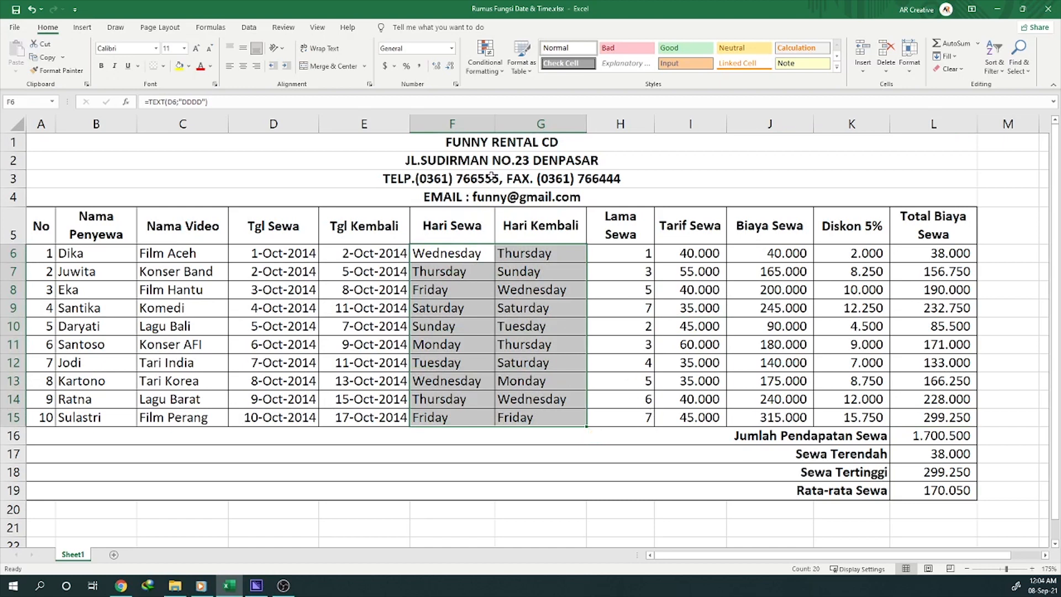
{"action": "left_click_drag", "start_coordinate": [439, 254], "coordinate": [565, 423]}
{"action": "left_click", "coordinate": [189, 66]}
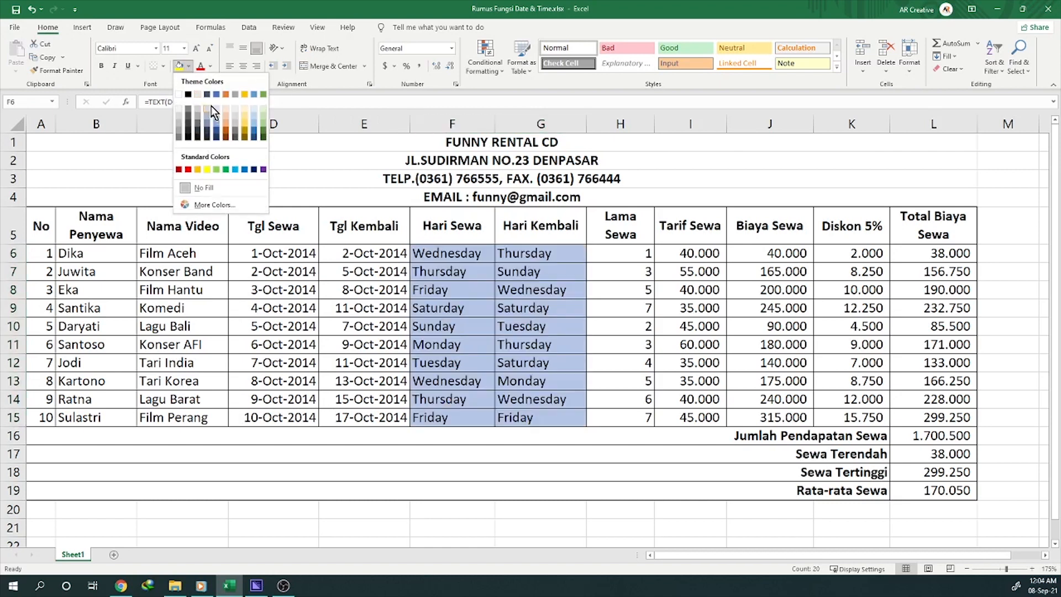
{"action": "left_click", "coordinate": [216, 109]}
Step: Apply the same light blue fill to the rate and cost cells I6:L15 and the summary cells L16:L19
{"action": "left_click_drag", "start_coordinate": [697, 255], "coordinate": [934, 490]}
{"action": "left_click", "coordinate": [180, 65]}
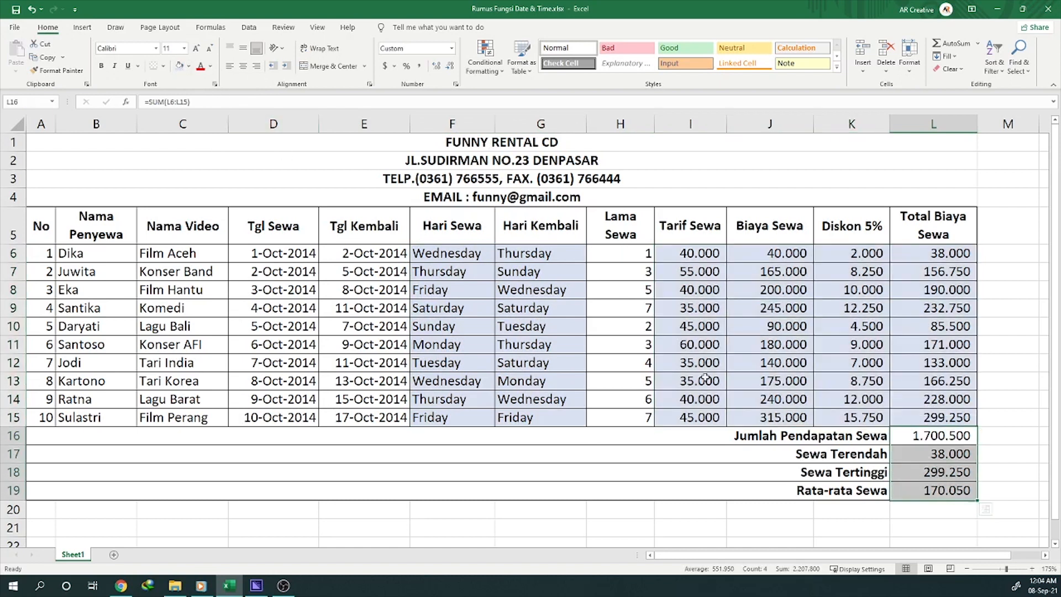
{"action": "key", "text": "F4"}
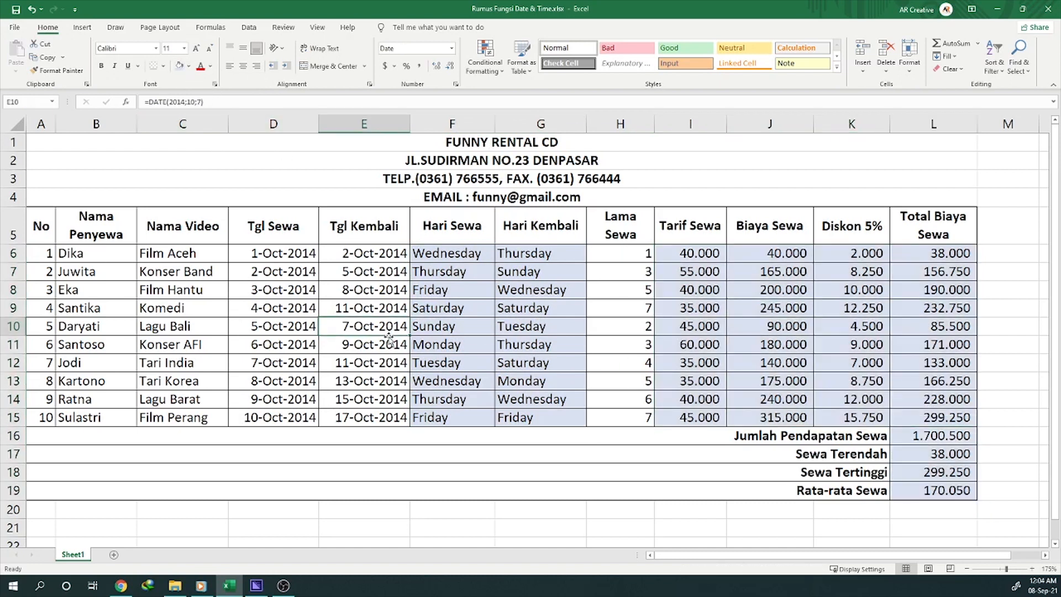
{"action": "left_click", "coordinate": [541, 377]}
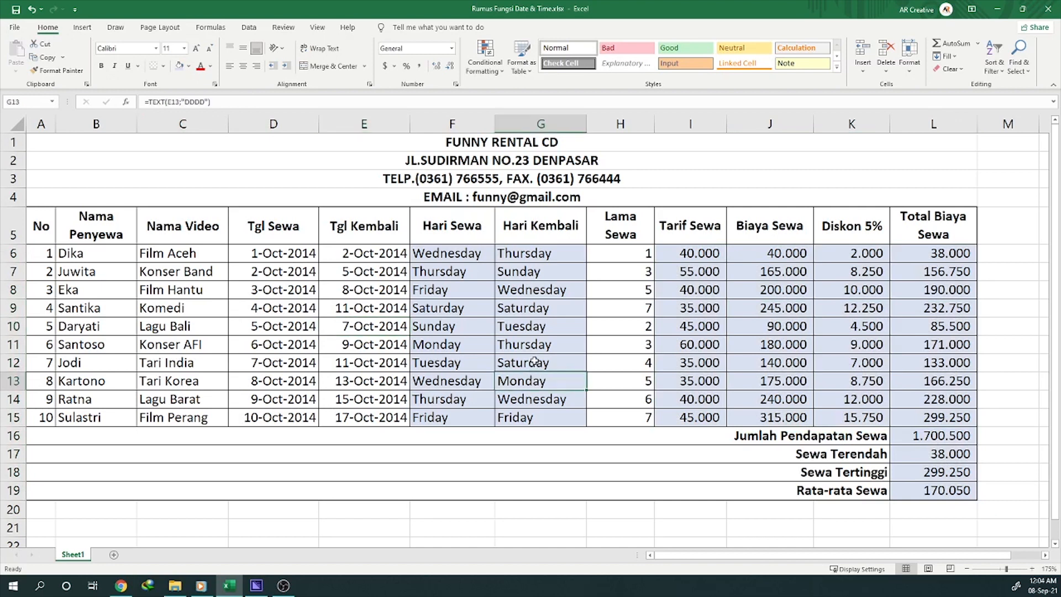
Step: Examine the DATE formula in the first Tgl Sewa cell, D6, including its year, month and day arguments, leaving it unedited
{"action": "left_click", "coordinate": [260, 250]}
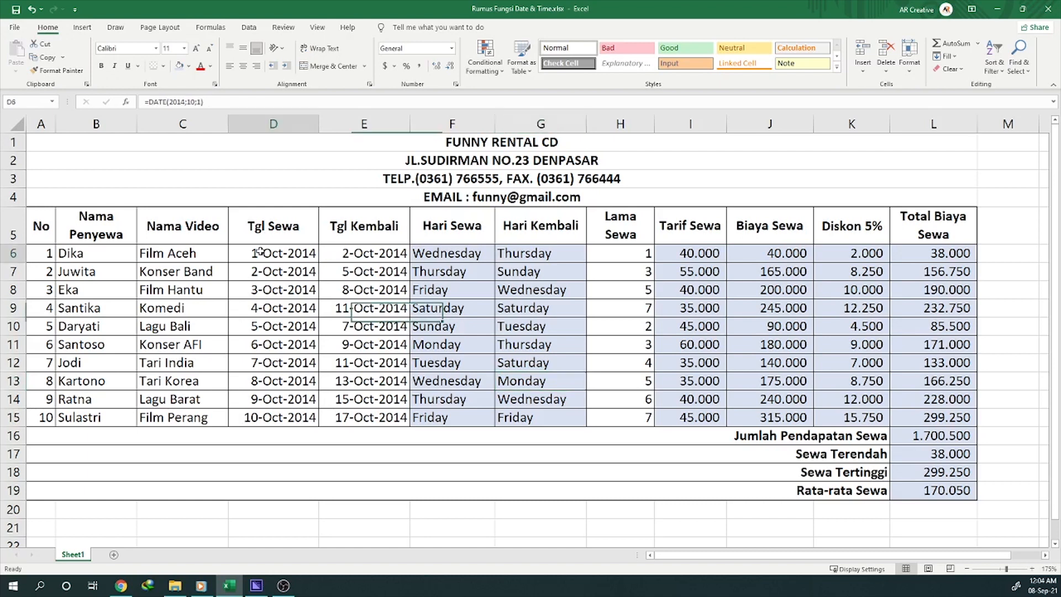
{"action": "left_click", "coordinate": [363, 234]}
{"action": "left_click", "coordinate": [296, 240]}
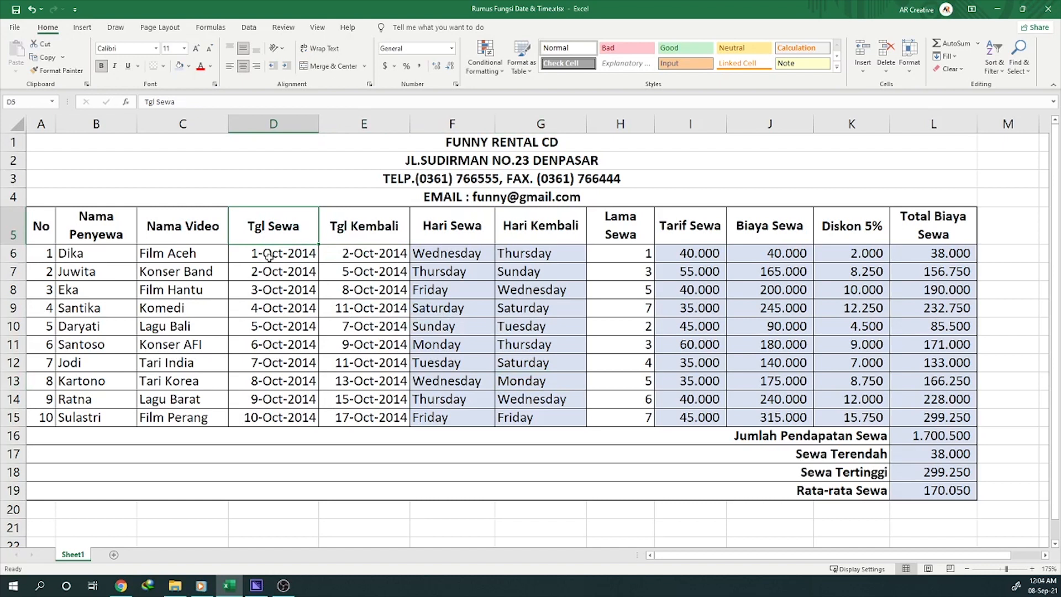
{"action": "left_click", "coordinate": [268, 255]}
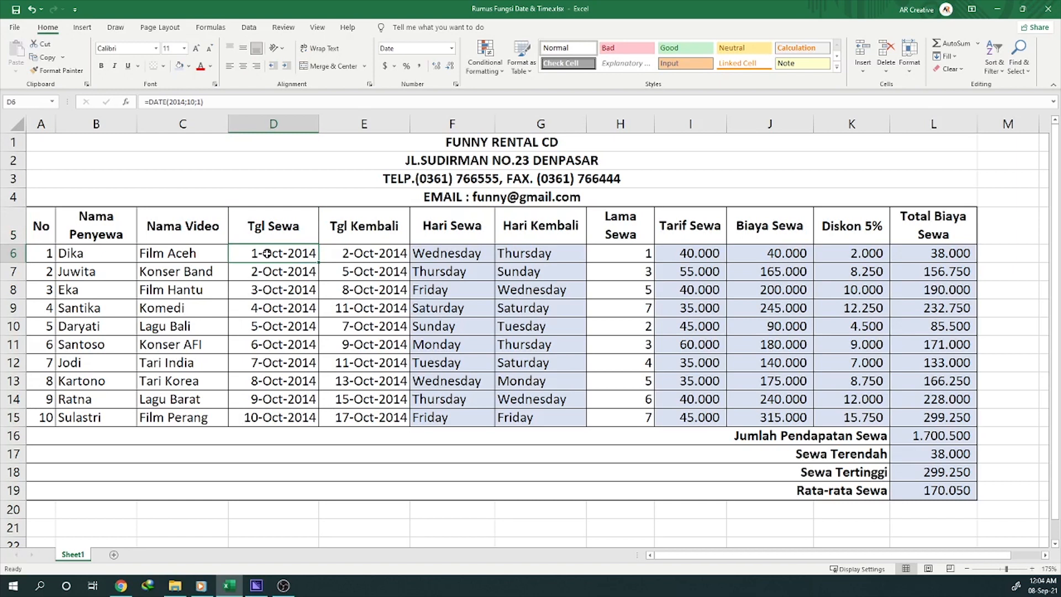
{"action": "double_click", "coordinate": [267, 253]}
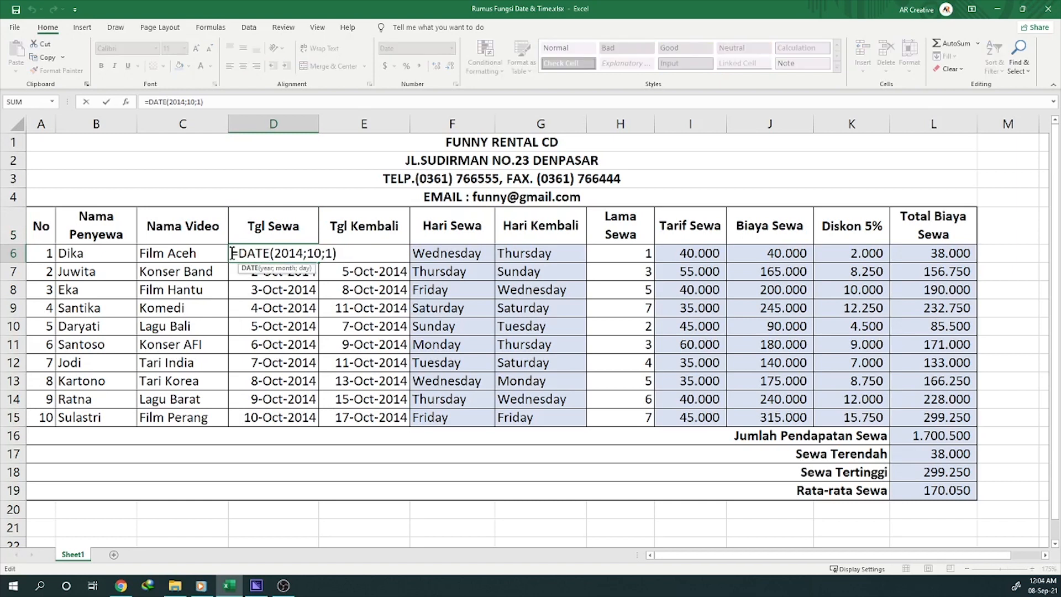
{"action": "left_click_drag", "start_coordinate": [231, 254], "coordinate": [271, 255]}
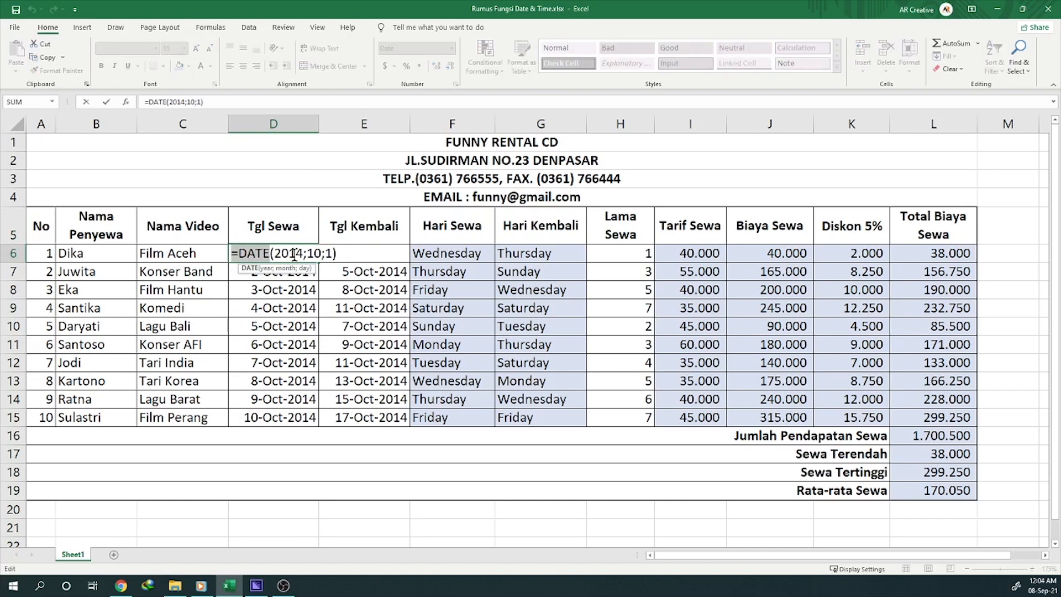
{"action": "left_click_drag", "start_coordinate": [336, 254], "coordinate": [238, 254]}
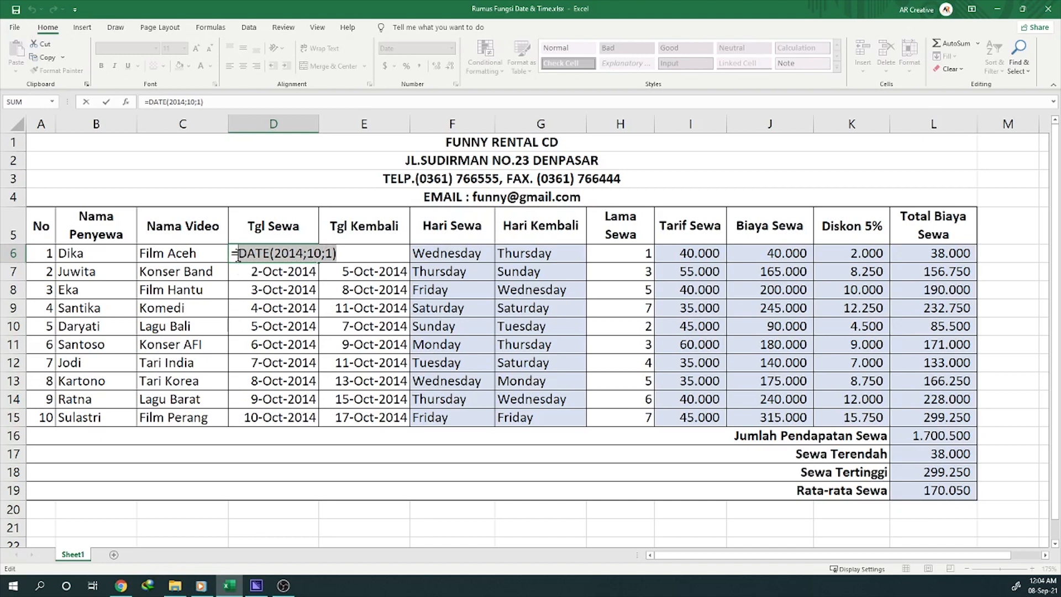
{"action": "left_click_drag", "start_coordinate": [235, 254], "coordinate": [320, 253]}
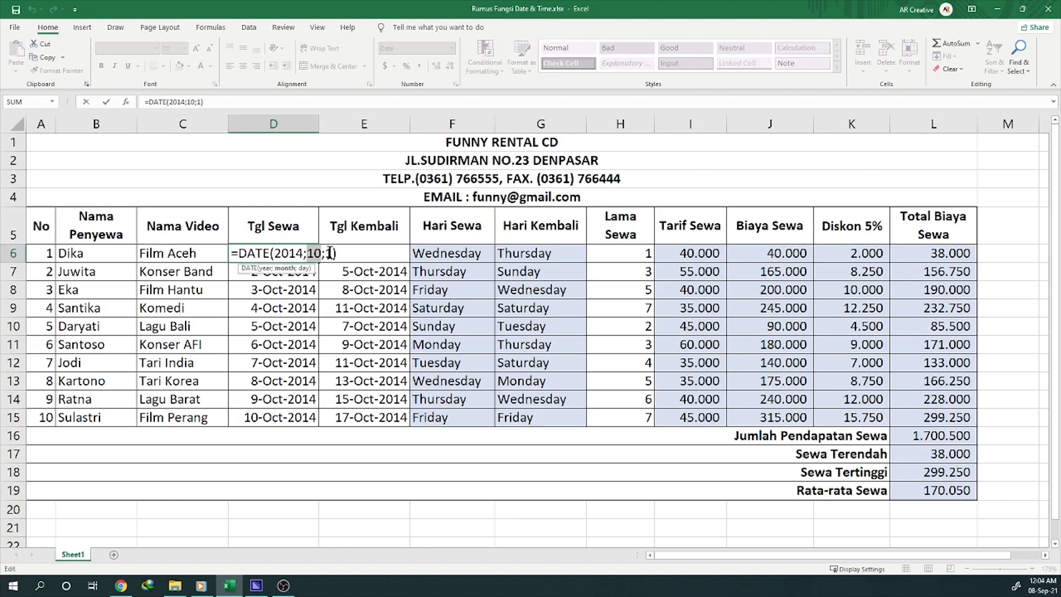
{"action": "key", "text": "Escape"}
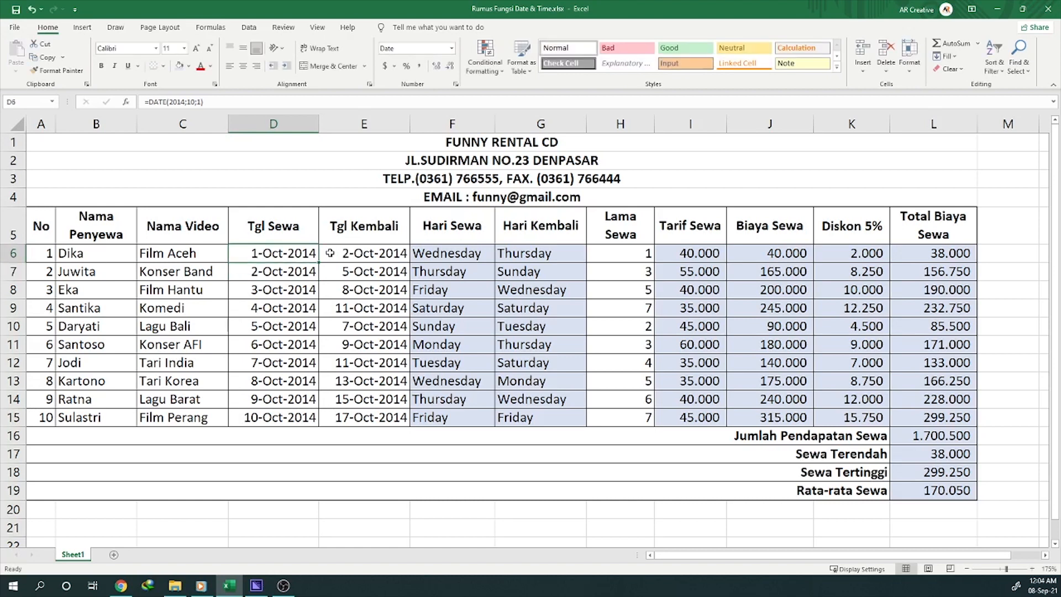
Step: Review the first Tgl Kembali date formula in E6 and the Tgl Sewa dates in D6:D15
{"action": "left_click", "coordinate": [330, 253]}
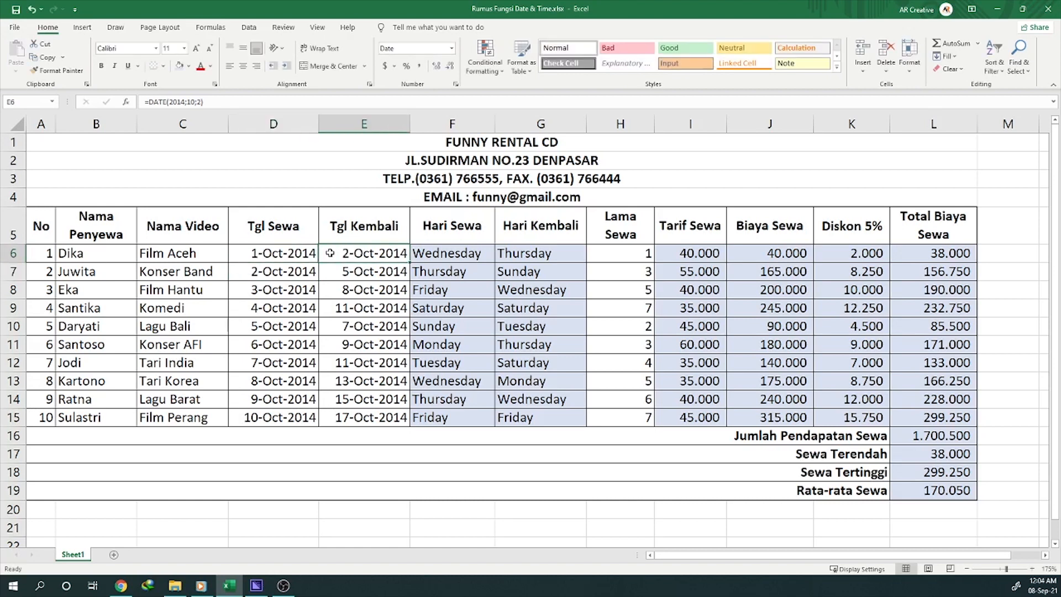
{"action": "key", "text": "Left"}
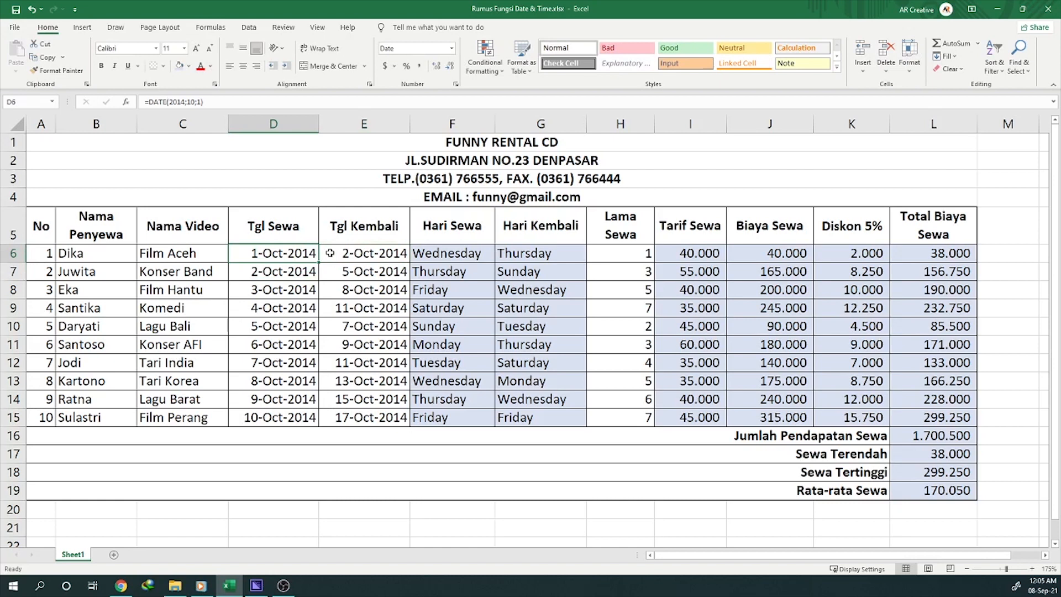
{"action": "key", "text": "shift+Down"}
{"action": "key", "text": "shift+Down"}
{"action": "key", "text": "shift+Down"}
{"action": "key", "text": "shift+Down"}
{"action": "key", "text": "shift+Down"}
{"action": "key", "text": "shift+Down"}
{"action": "key", "text": "shift+Down"}
{"action": "key", "text": "shift+Down"}
{"action": "key", "text": "shift+Down"}
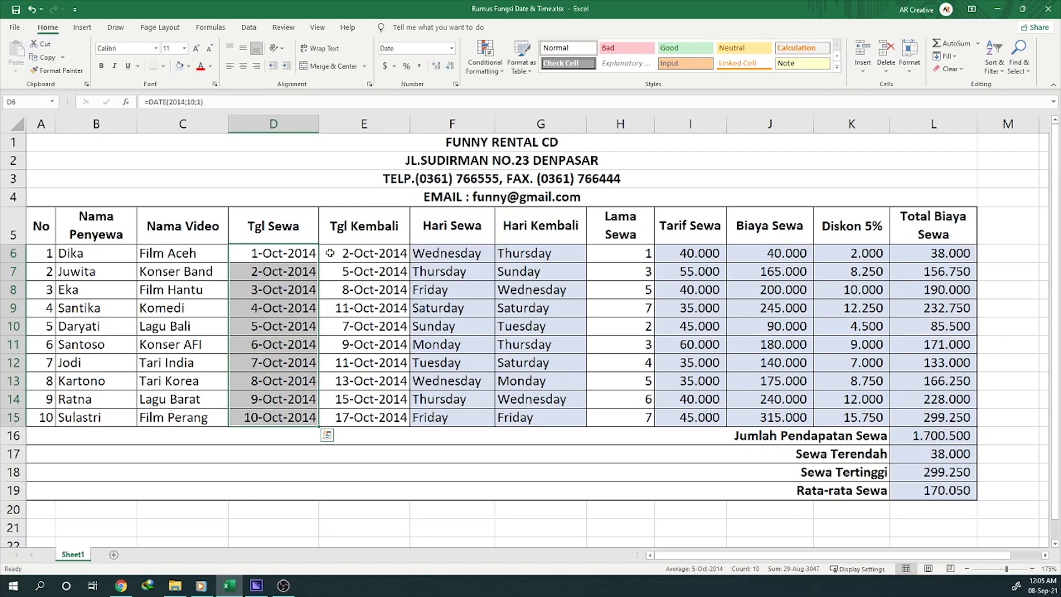
{"action": "key", "text": "Right"}
{"action": "key", "text": "Right"}
{"action": "left_click", "coordinate": [279, 257]}
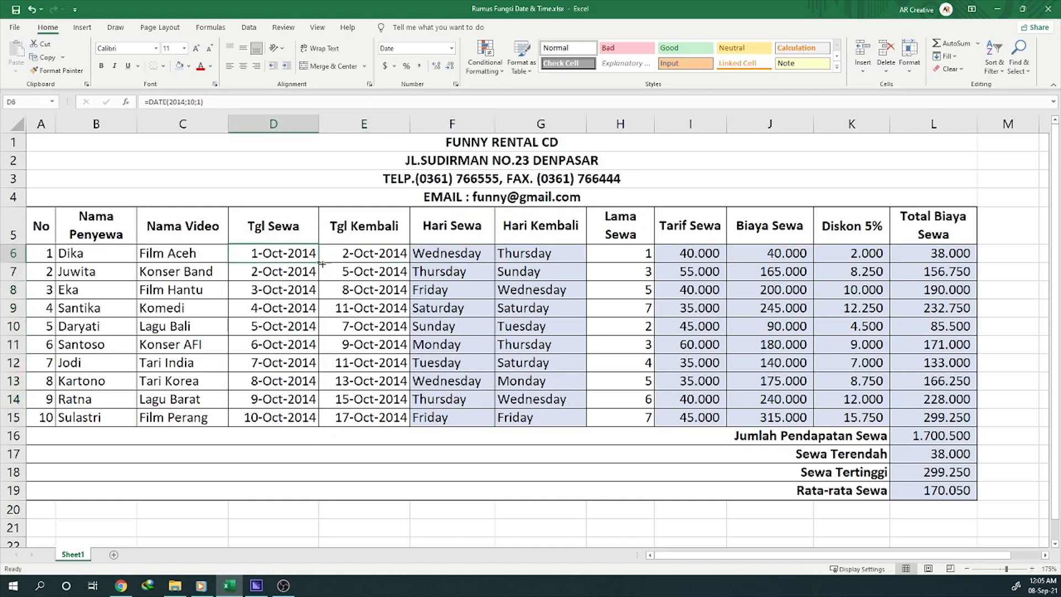
Step: Review the weekday TEXT formulas in Hari Sewa cells F6 and F8 and the total cost formula in L12
{"action": "left_click", "coordinate": [444, 261]}
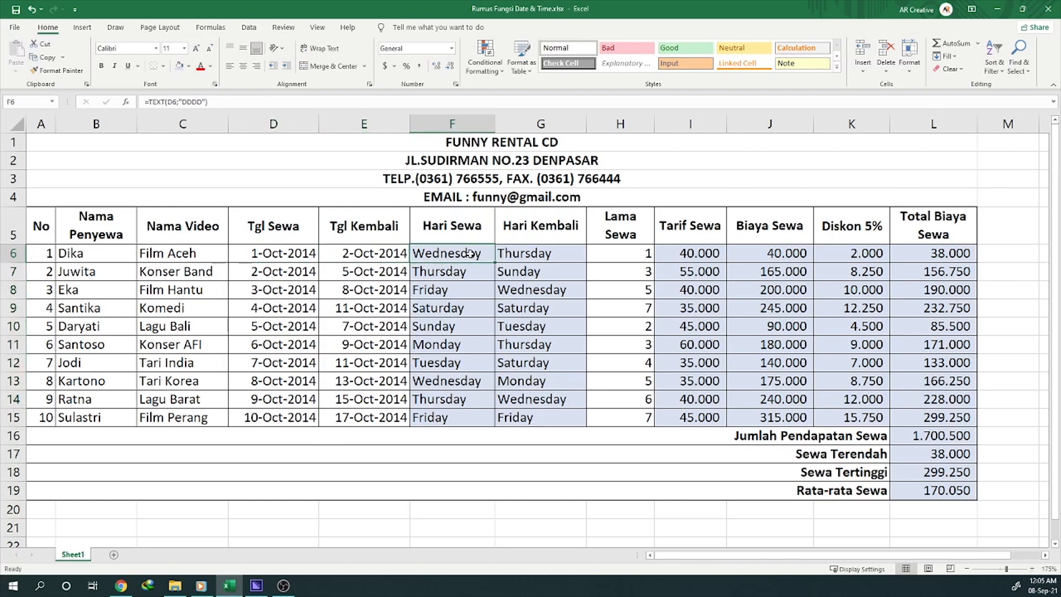
{"action": "left_click", "coordinate": [451, 290]}
{"action": "left_click", "coordinate": [447, 255]}
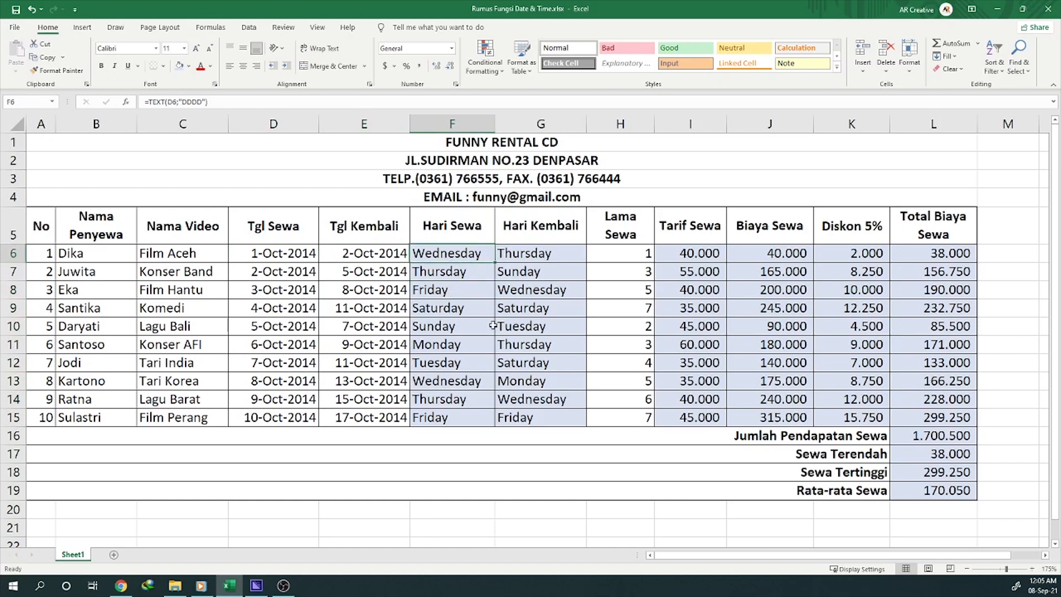
{"action": "left_click", "coordinate": [895, 358]}
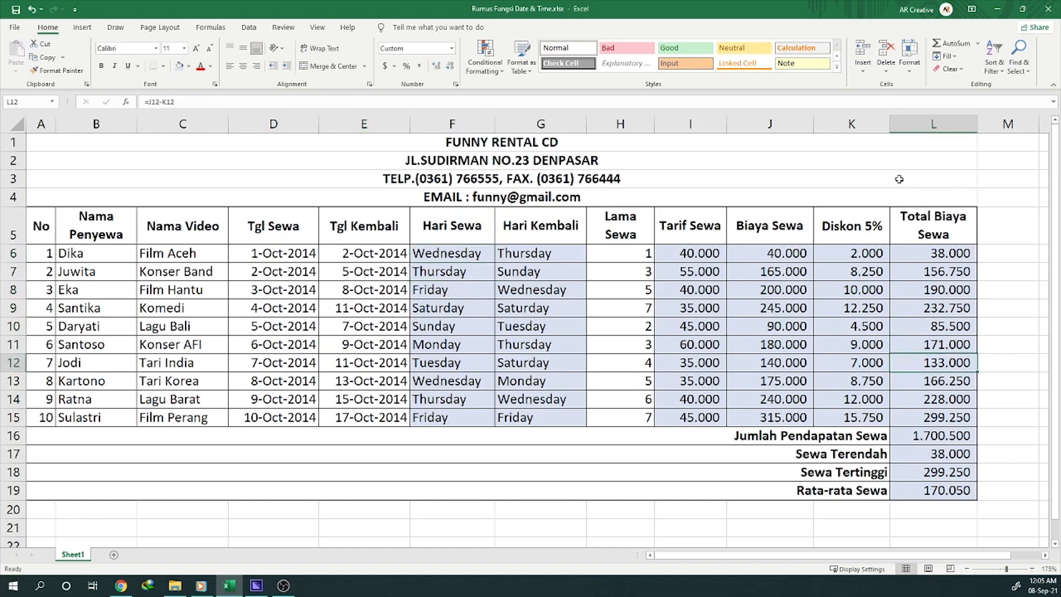